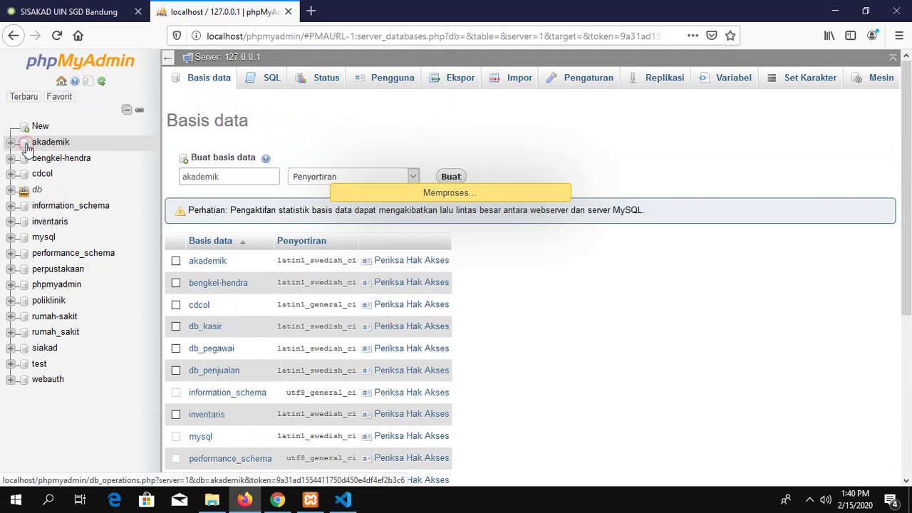
Step: Open the akademik database in phpMyAdmin and look over its table list
{"action": "left_click", "coordinate": [24, 146]}
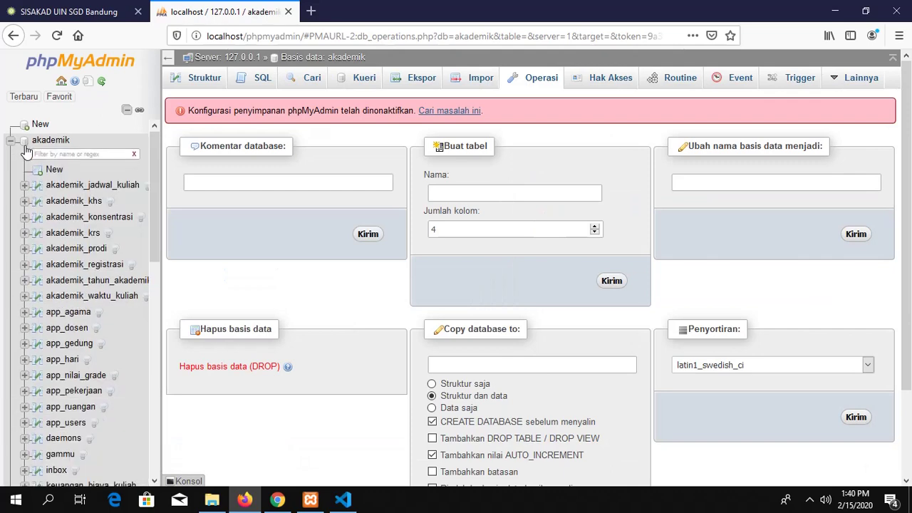
{"action": "scroll", "coordinate": [45, 193], "scroll_direction": "down", "scroll_amount": 5}
{"action": "scroll", "coordinate": [43, 191], "scroll_direction": "up", "scroll_amount": 2}
{"action": "scroll", "coordinate": [43, 191], "scroll_direction": "up", "scroll_amount": 3}
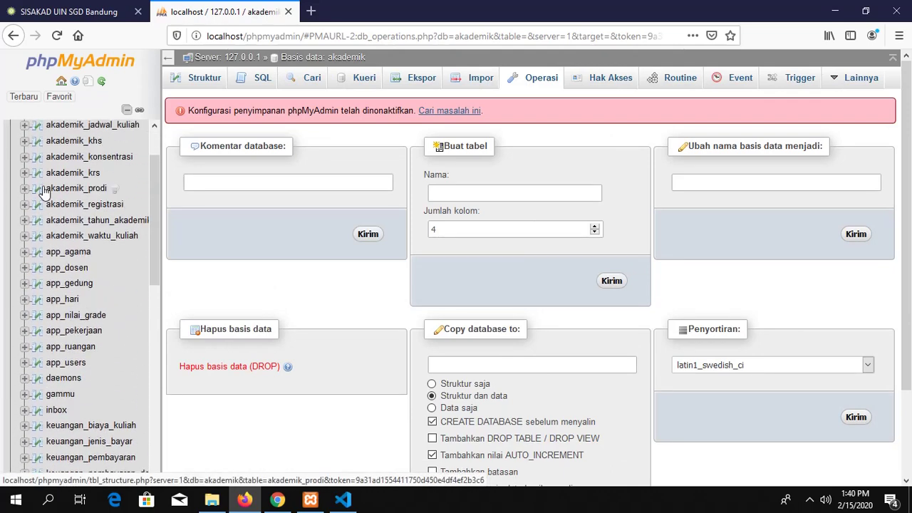
{"action": "scroll", "coordinate": [45, 171], "scroll_direction": "down", "scroll_amount": 10}
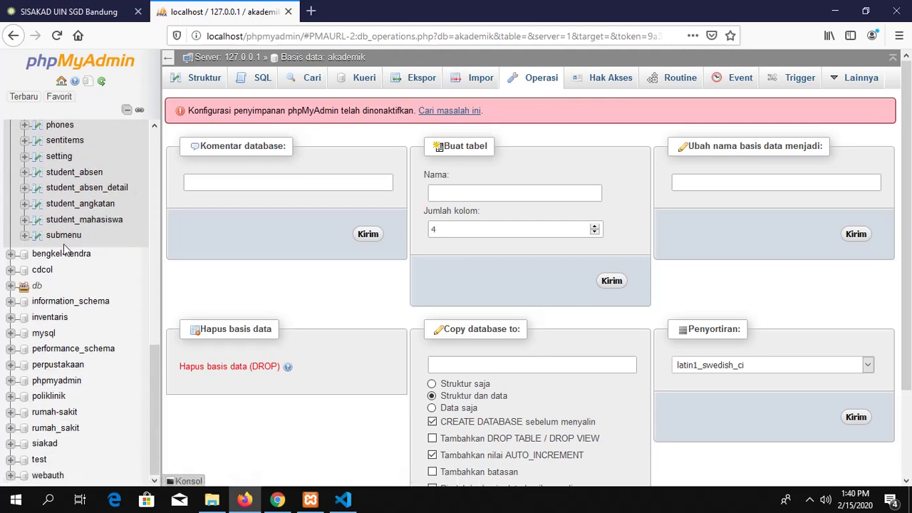
{"action": "scroll", "coordinate": [63, 244], "scroll_direction": "up", "scroll_amount": 10}
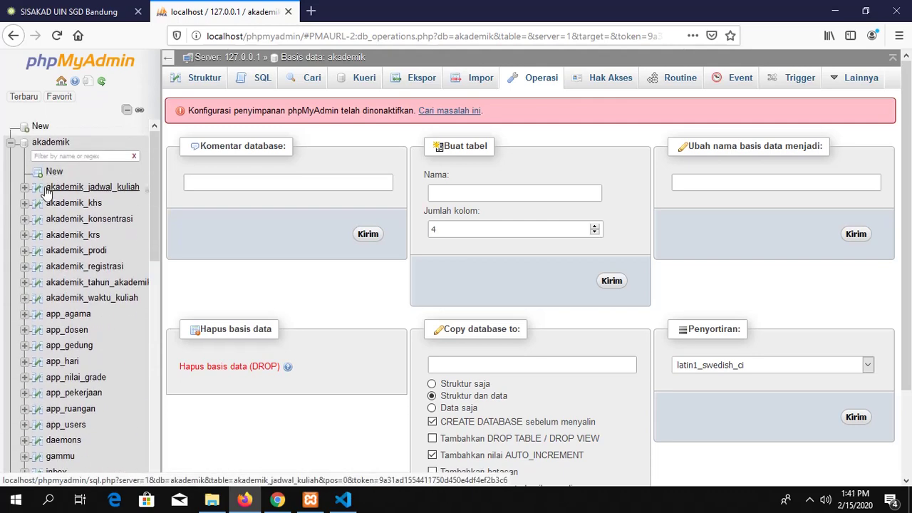
Step: Browse the akademik_jadwal_kuliah table's rows, scrolling through schedule records with jadwal_id 82–97
{"action": "left_click", "coordinate": [45, 191]}
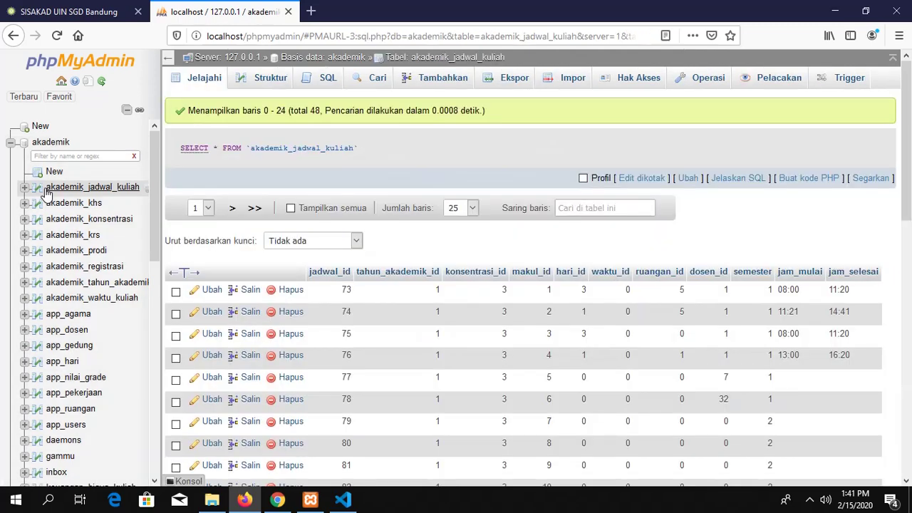
{"action": "scroll", "coordinate": [323, 297], "scroll_direction": "down", "scroll_amount": 4}
{"action": "scroll", "coordinate": [322, 302], "scroll_direction": "down", "scroll_amount": 4}
{"action": "scroll", "coordinate": [322, 302], "scroll_direction": "up", "scroll_amount": 4}
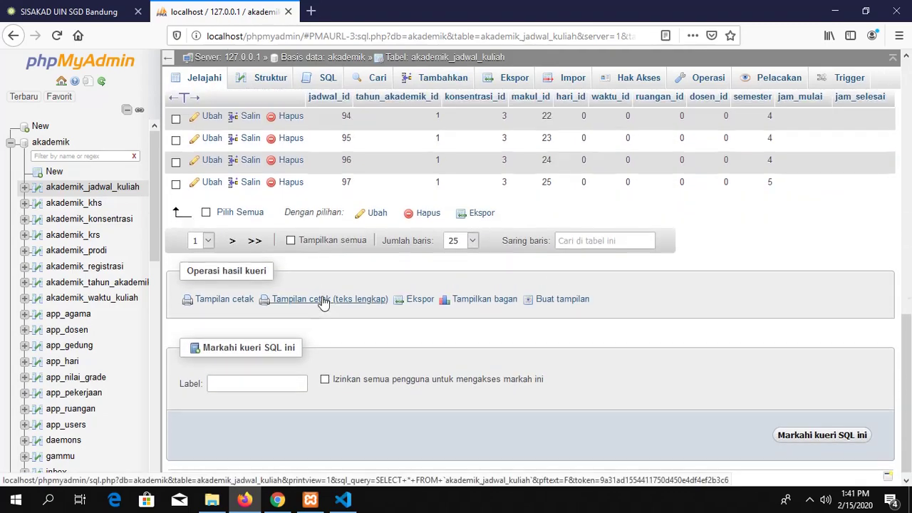
{"action": "scroll", "coordinate": [57, 209], "scroll_direction": "down", "scroll_amount": 12}
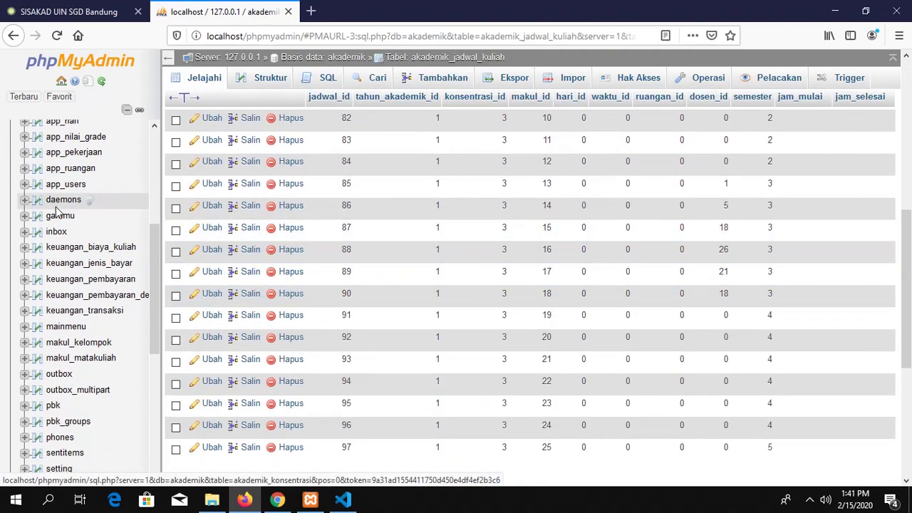
{"action": "scroll", "coordinate": [60, 218], "scroll_direction": "down", "scroll_amount": 1}
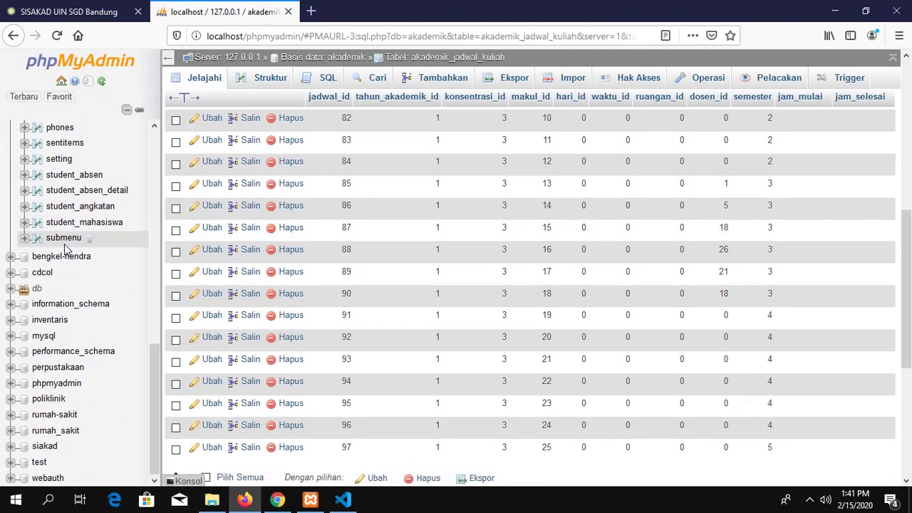
{"action": "scroll", "coordinate": [66, 246], "scroll_direction": "up", "scroll_amount": 10}
{"action": "scroll", "coordinate": [65, 248], "scroll_direction": "up", "scroll_amount": 5}
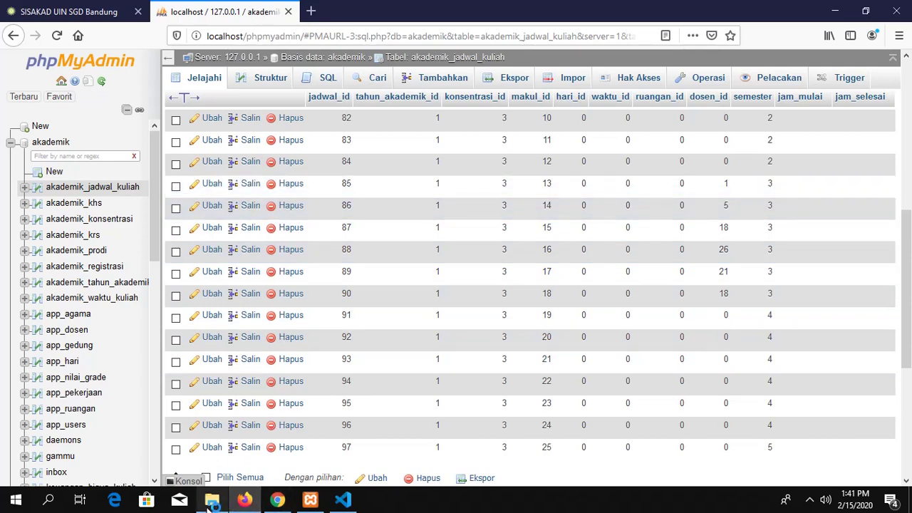
Step: Navigate File Explorer to the D:\xampp\htdocs folder
{"action": "mouse_move", "coordinate": [211, 502]}
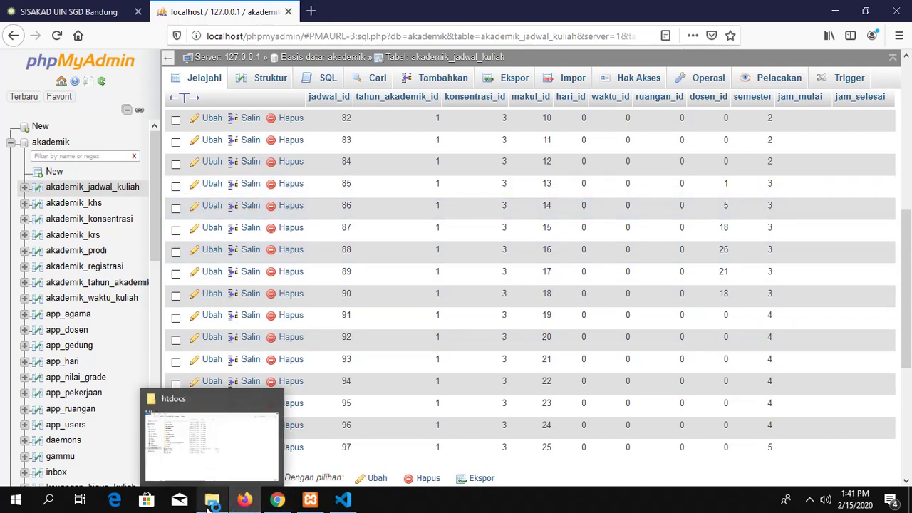
{"action": "left_click", "coordinate": [208, 502]}
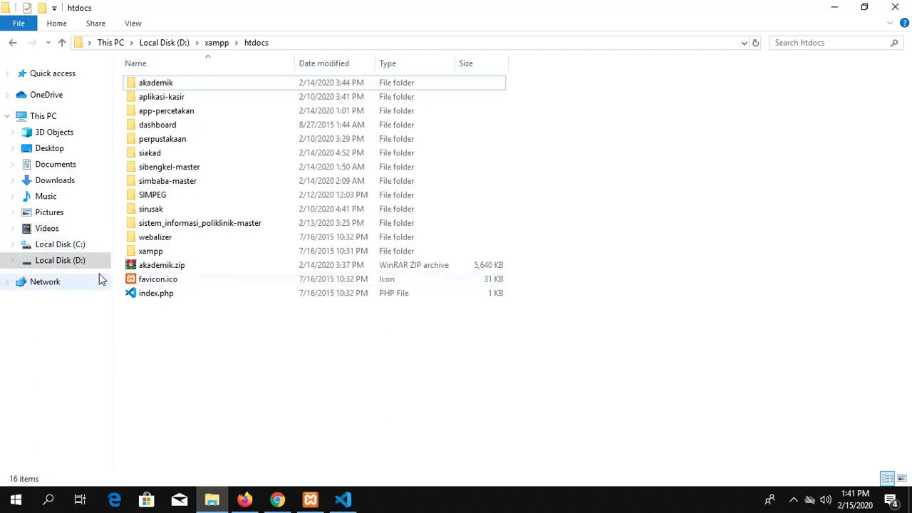
{"action": "left_click", "coordinate": [79, 264]}
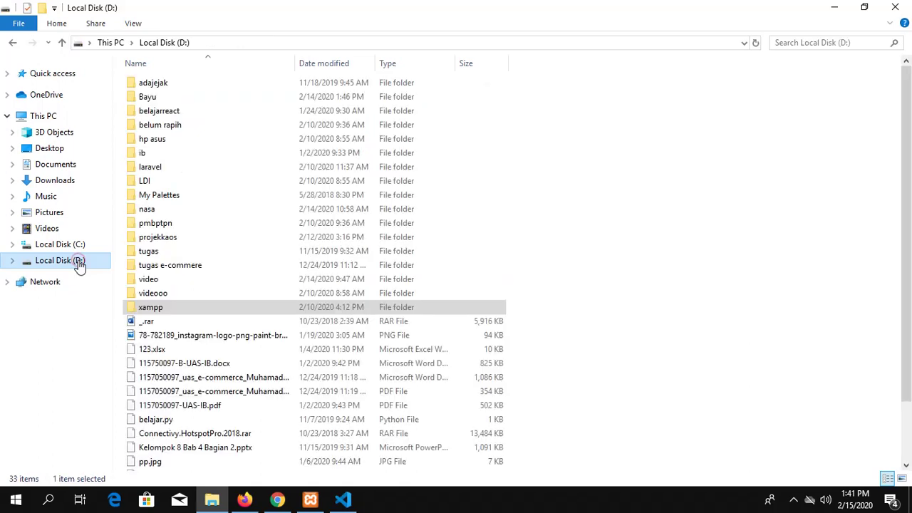
{"action": "double_click", "coordinate": [196, 311]}
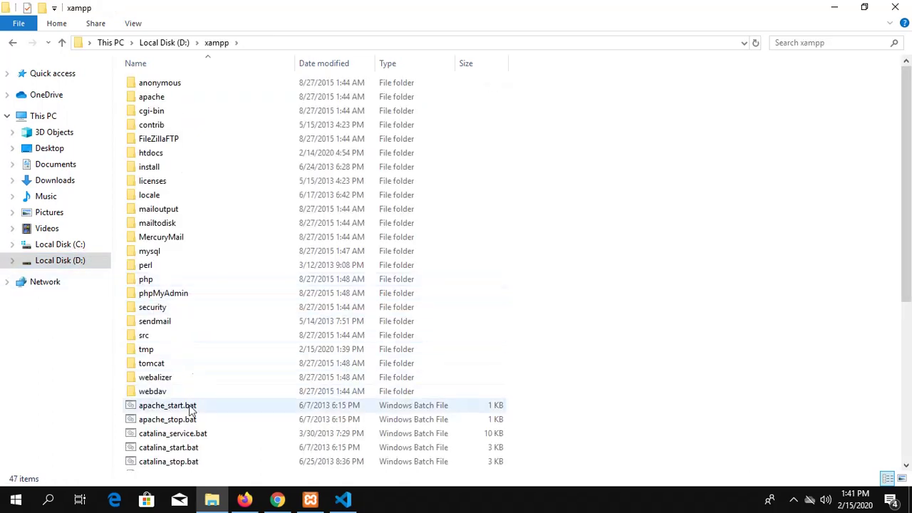
{"action": "double_click", "coordinate": [167, 155]}
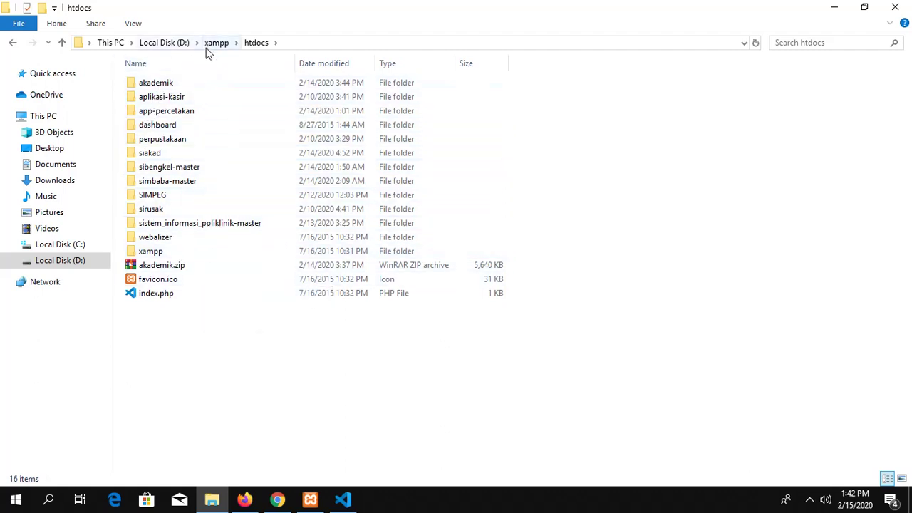
Step: Start renaming the akademik folder, cancel to keep its name, and return to Firefox
{"action": "left_click", "coordinate": [170, 84]}
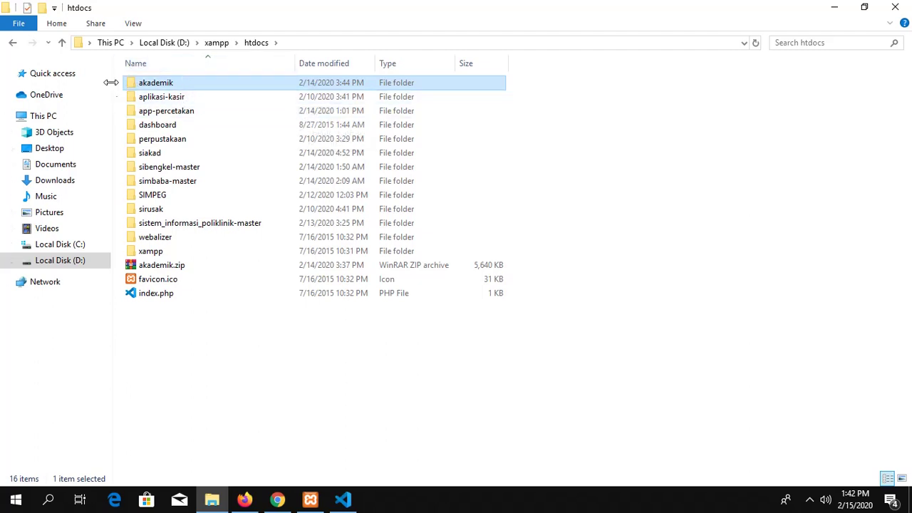
{"action": "right_click", "coordinate": [169, 87]}
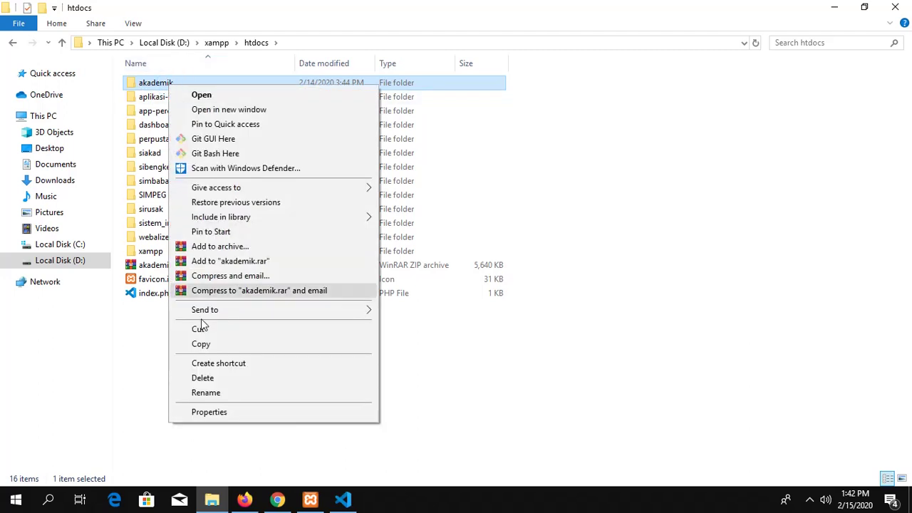
{"action": "left_click", "coordinate": [220, 397]}
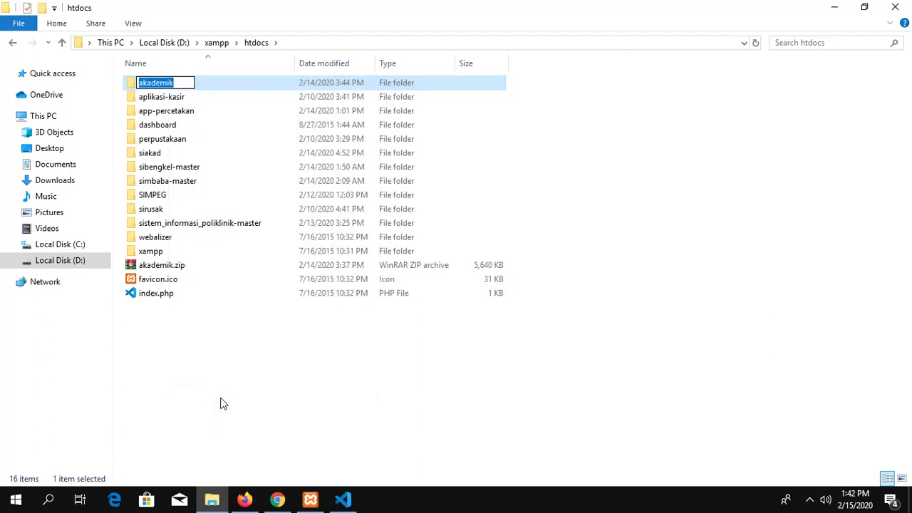
{"action": "left_click", "coordinate": [242, 380]}
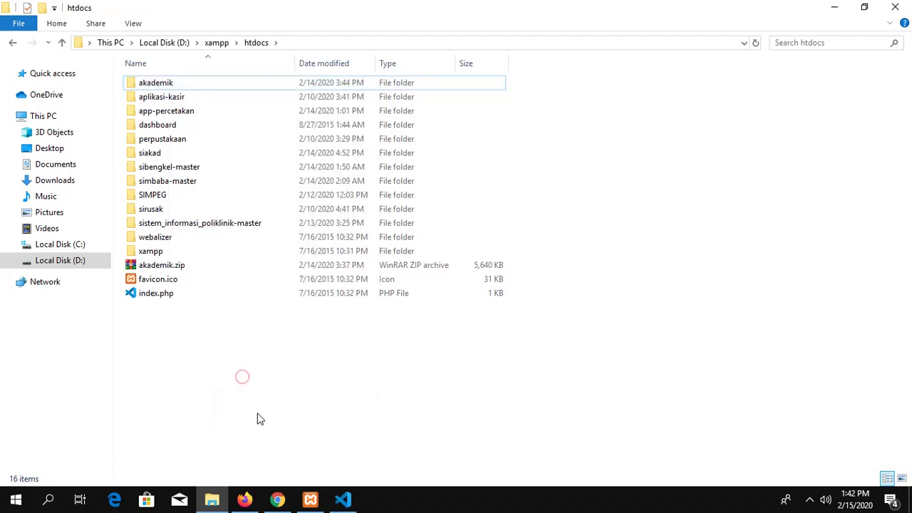
{"action": "left_click", "coordinate": [245, 499]}
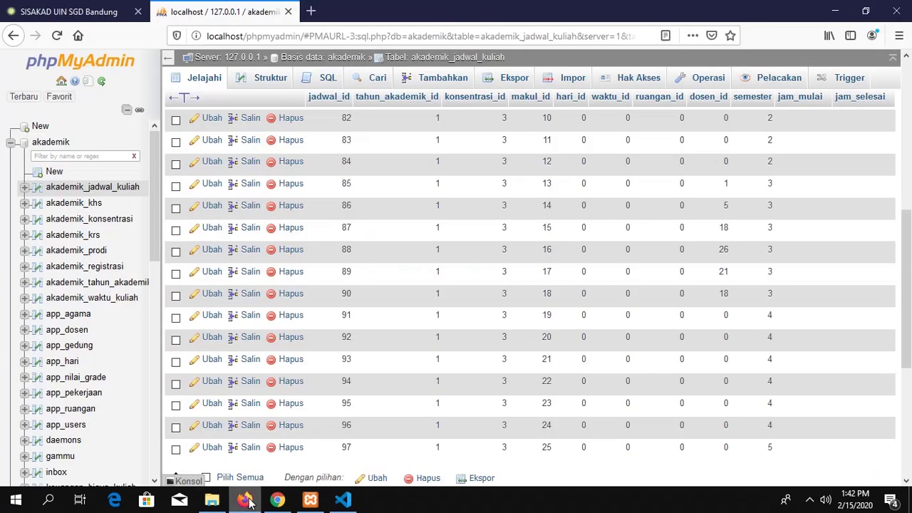
Step: Load localhost/akademik in a new Firefox tab and dismiss the saved-login suggestions
{"action": "left_click", "coordinate": [313, 11]}
{"action": "left_click", "coordinate": [315, 39]}
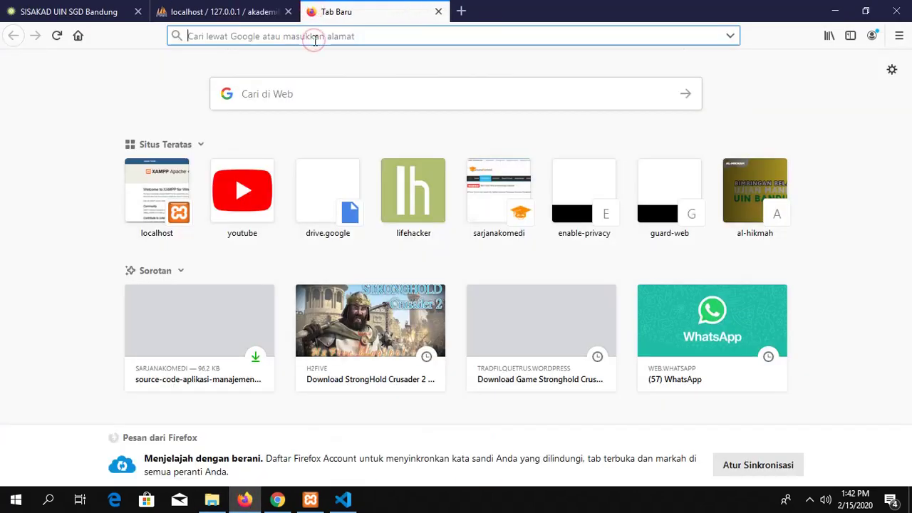
{"action": "type", "text": "localhost/"}
{"action": "key", "text": "Right"}
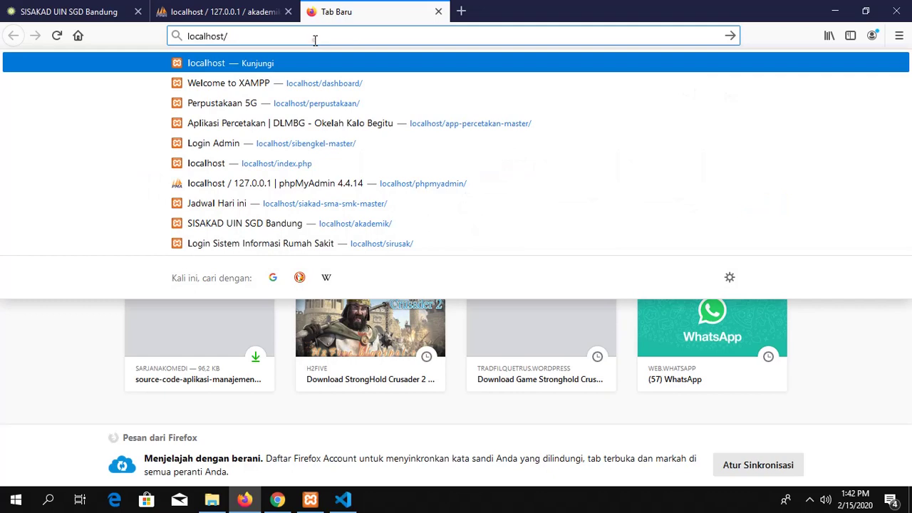
{"action": "key", "text": "BackSpace"}
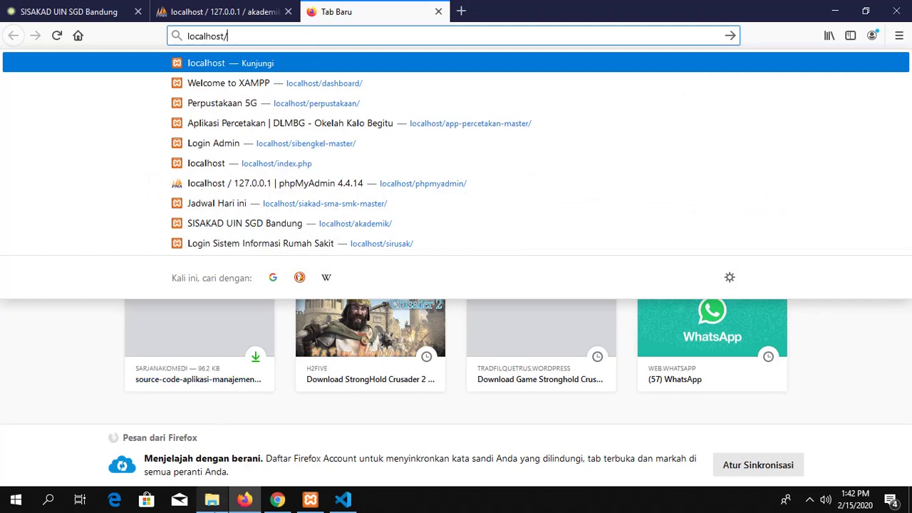
{"action": "left_click", "coordinate": [212, 499]}
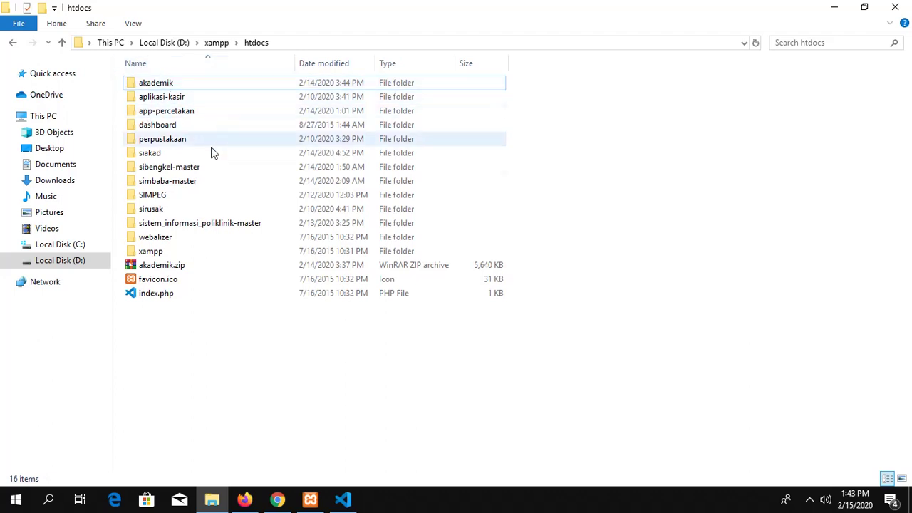
{"action": "left_click", "coordinate": [244, 499]}
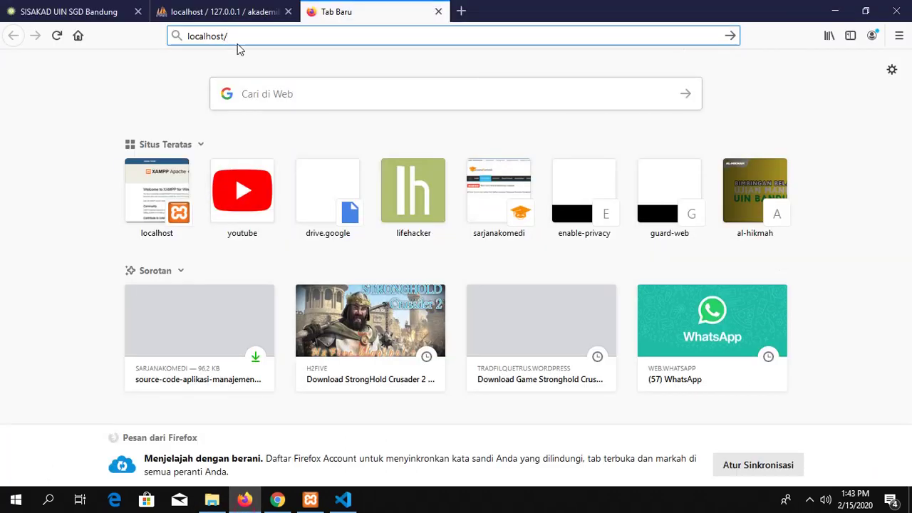
{"action": "type", "text": "akademik"}
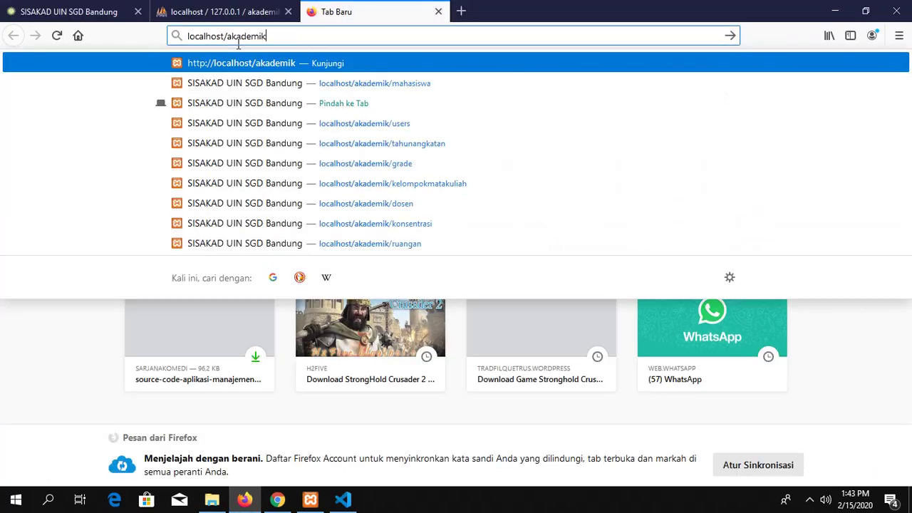
{"action": "key", "text": "Return"}
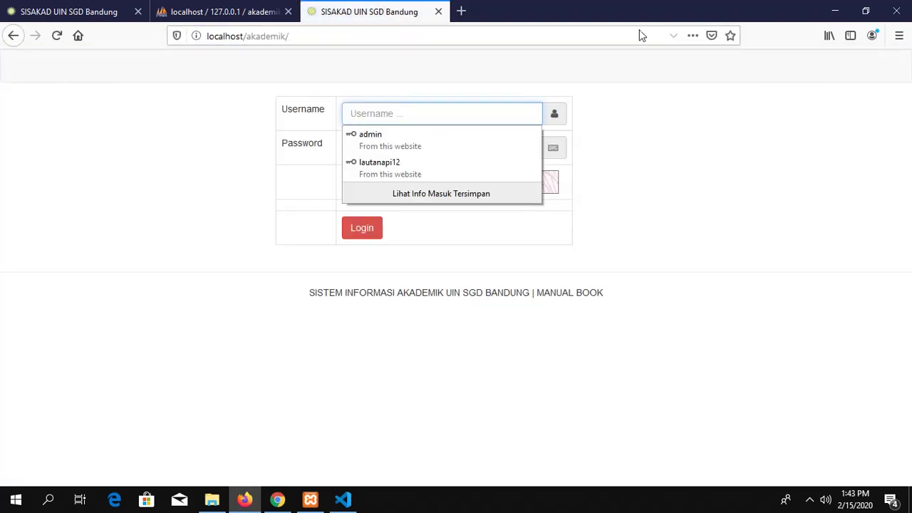
{"action": "left_click", "coordinate": [741, 171]}
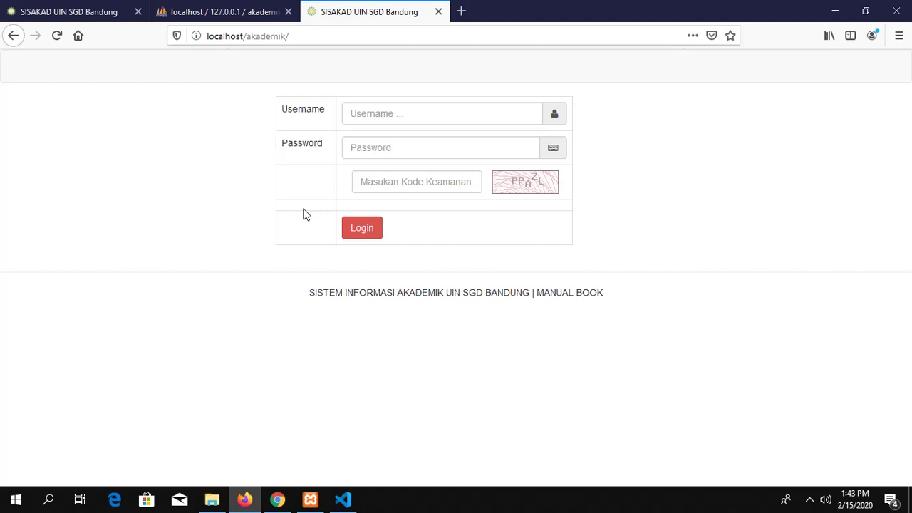
Step: Browse the app_users table's 7 user accounts in phpMyAdmin, then return to the SISAKAD tab
{"action": "left_click", "coordinate": [223, 6]}
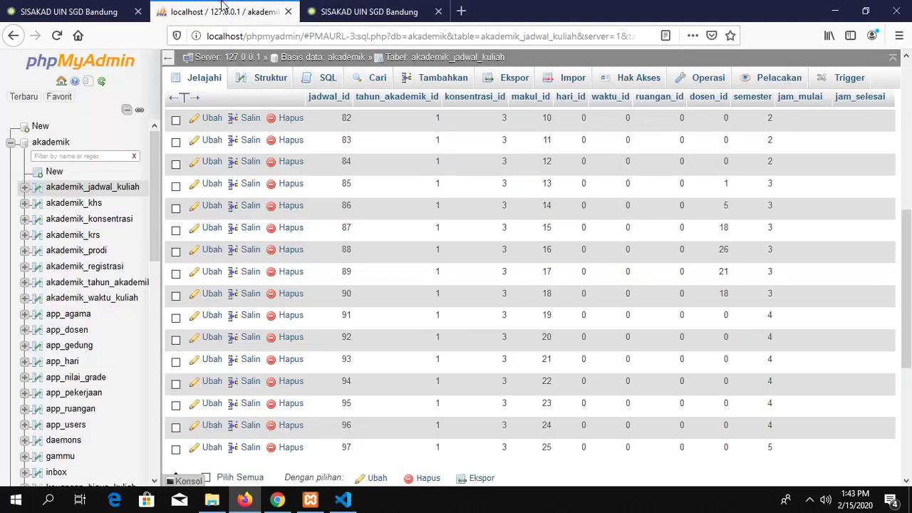
{"action": "left_click", "coordinate": [383, 6]}
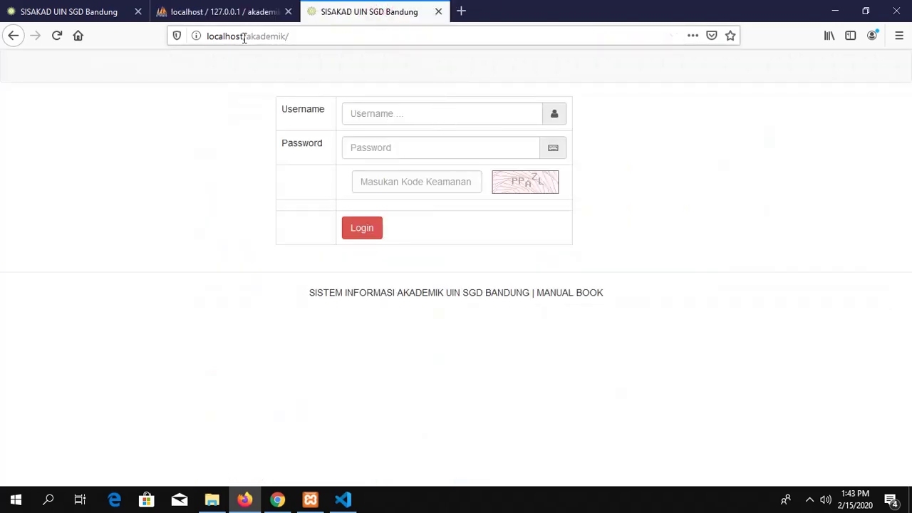
{"action": "left_click", "coordinate": [214, 6]}
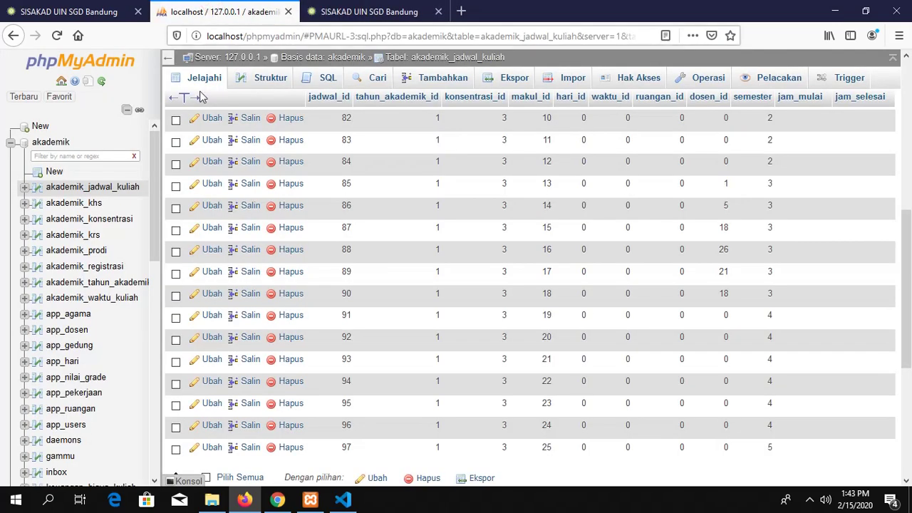
{"action": "scroll", "coordinate": [86, 340], "scroll_direction": "down", "scroll_amount": 3}
{"action": "scroll", "coordinate": [86, 340], "scroll_direction": "down", "scroll_amount": 10}
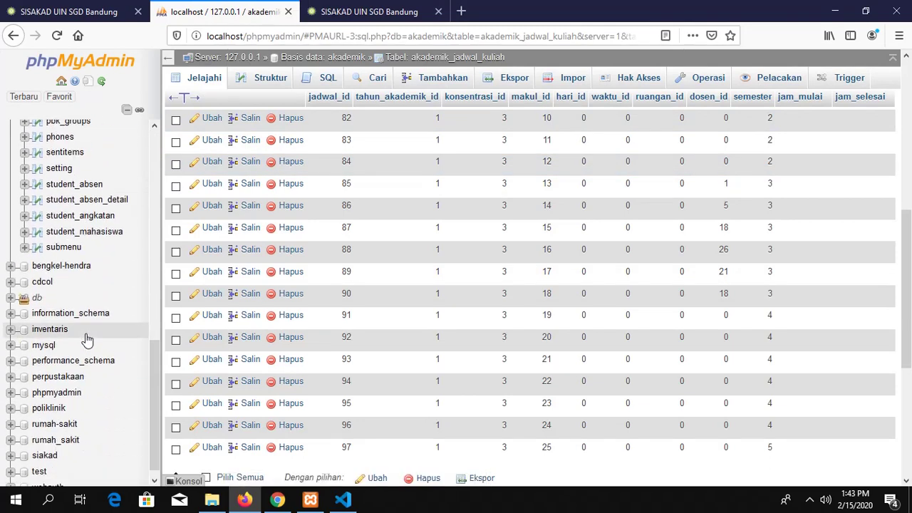
{"action": "scroll", "coordinate": [85, 340], "scroll_direction": "up", "scroll_amount": 5}
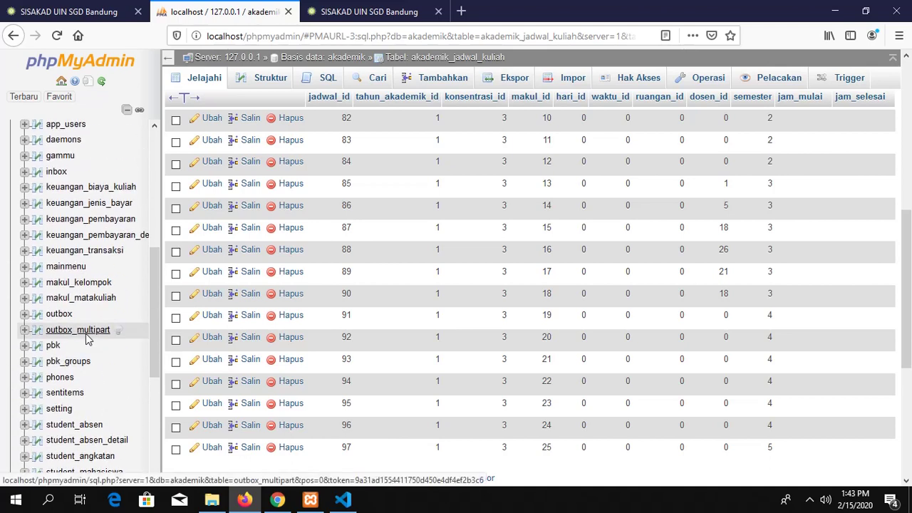
{"action": "scroll", "coordinate": [86, 339], "scroll_direction": "up", "scroll_amount": 1}
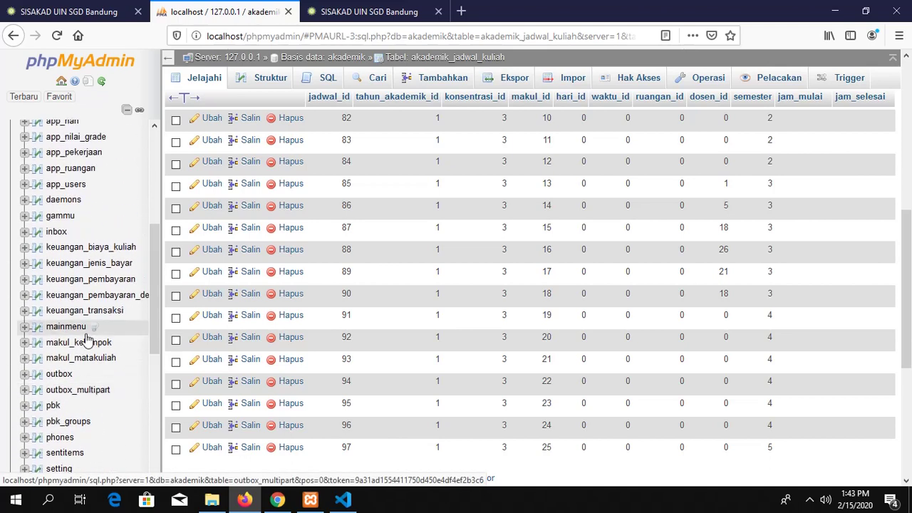
{"action": "left_click", "coordinate": [61, 185]}
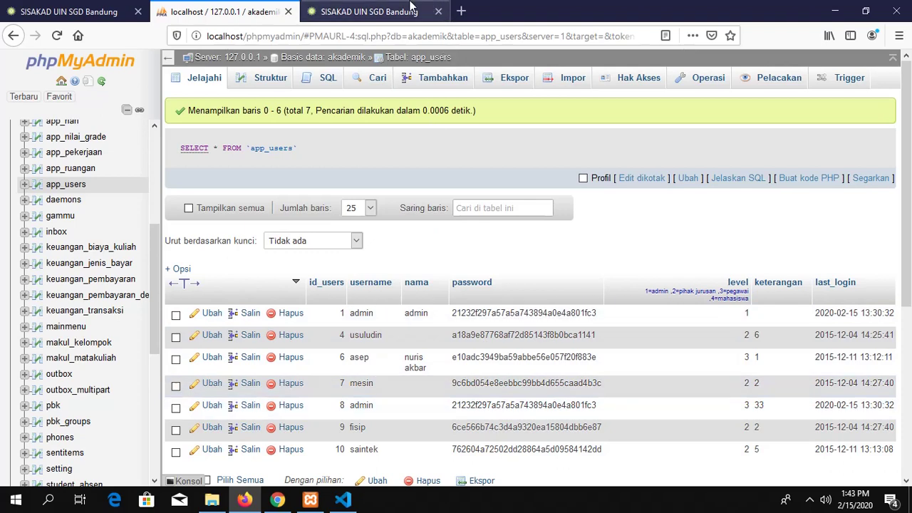
{"action": "left_click", "coordinate": [372, 9]}
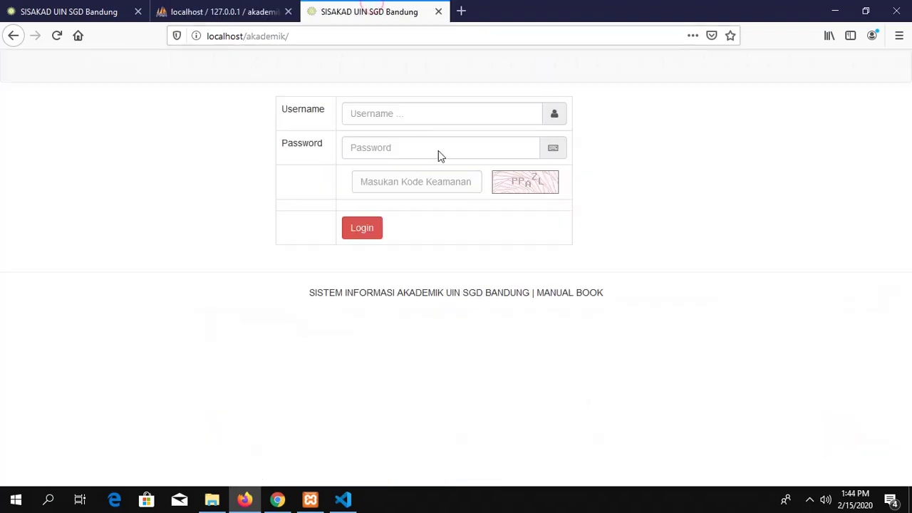
Step: Fill the login form with the saved admin username and retype the password
{"action": "left_click", "coordinate": [421, 112]}
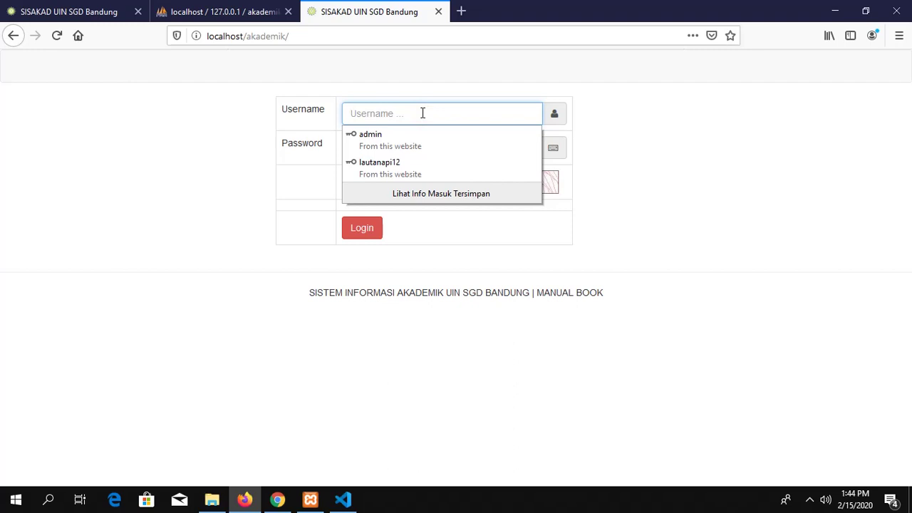
{"action": "type", "text": "admin"}
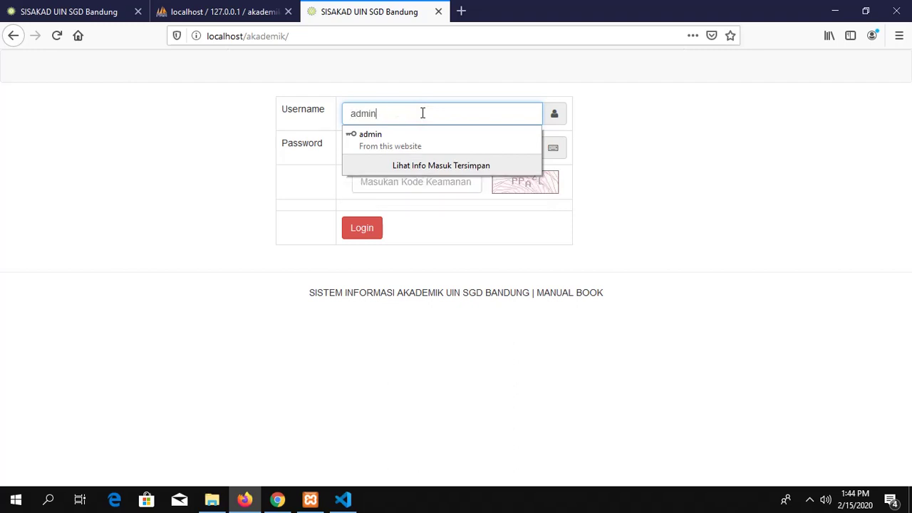
{"action": "key", "text": "Down"}
{"action": "key", "text": "Return"}
{"action": "key", "text": "BackSpace"}
{"action": "key", "text": "BackSpace"}
{"action": "key", "text": "BackSpace"}
{"action": "key", "text": "BackSpace"}
{"action": "key", "text": "BackSpace"}
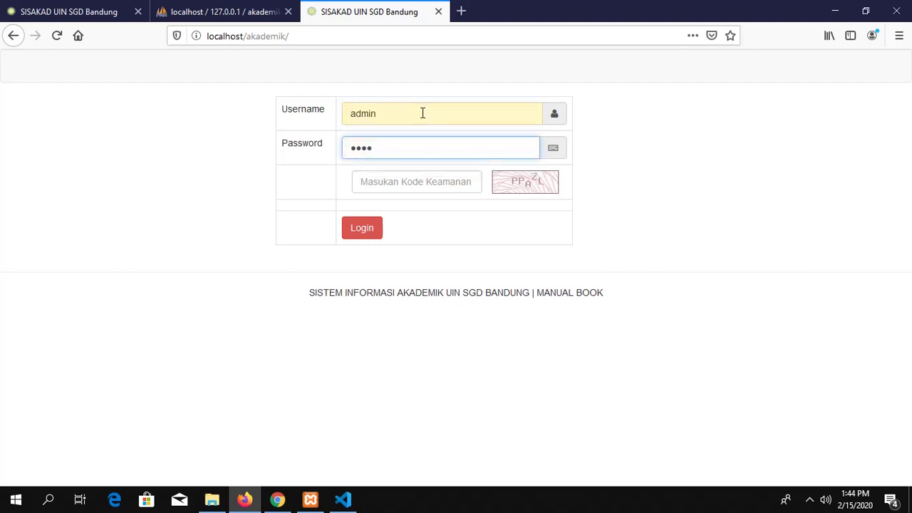
{"action": "type", "text": "ad"}
Step: Check the project's captcha images folder in VS Code, then minimize the editor
{"action": "left_click", "coordinate": [343, 499]}
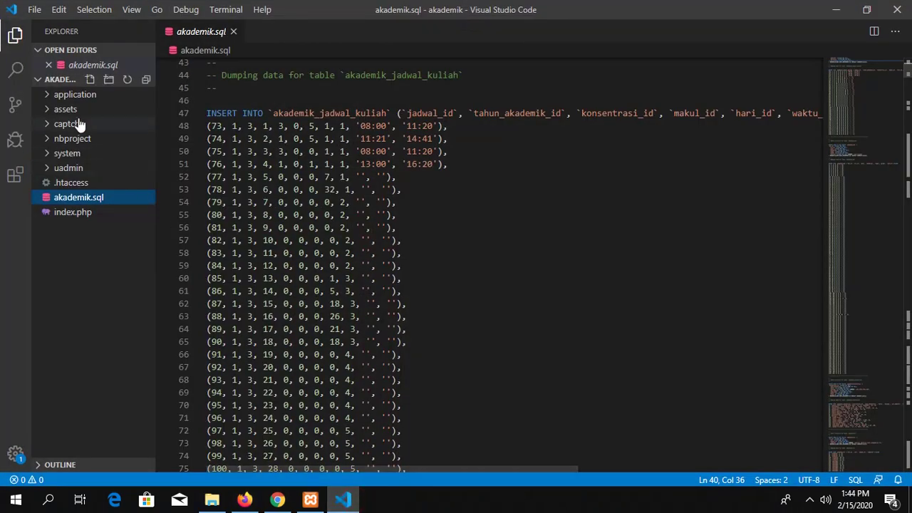
{"action": "left_click", "coordinate": [83, 99]}
{"action": "left_click", "coordinate": [83, 100]}
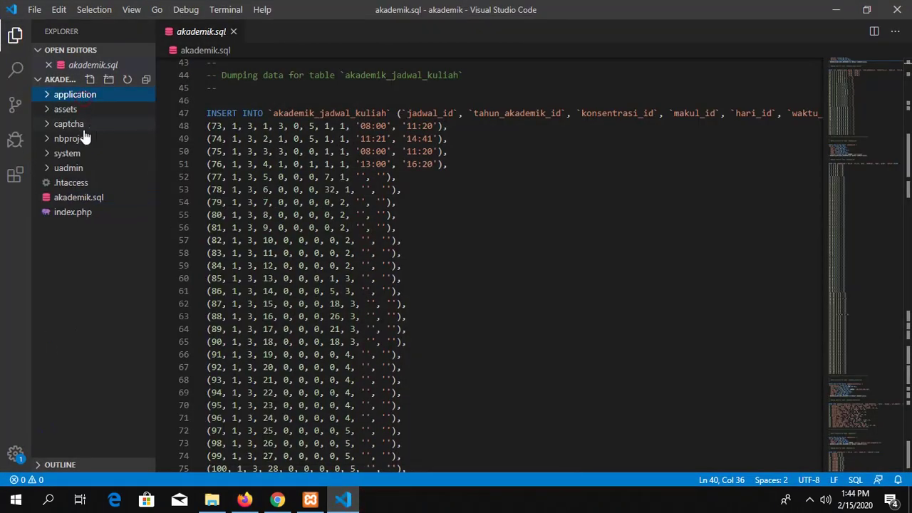
{"action": "left_click", "coordinate": [67, 122]}
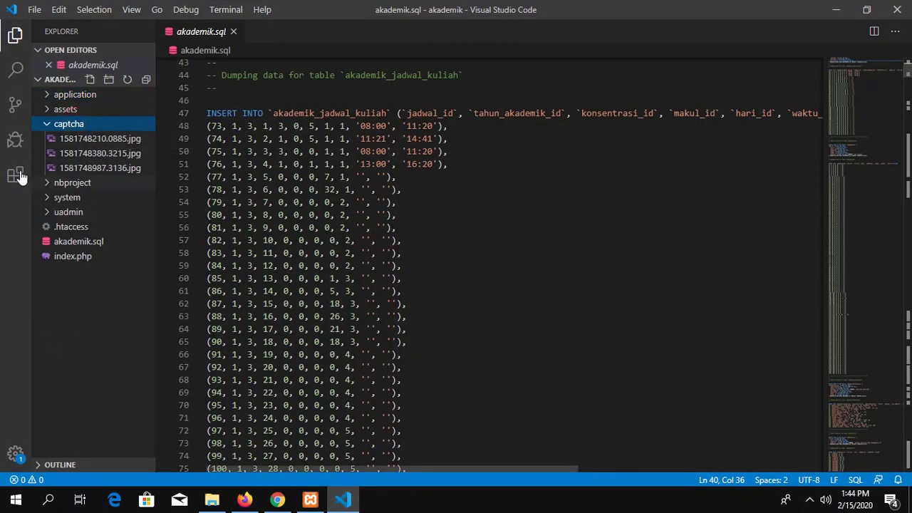
{"action": "left_click", "coordinate": [836, 10]}
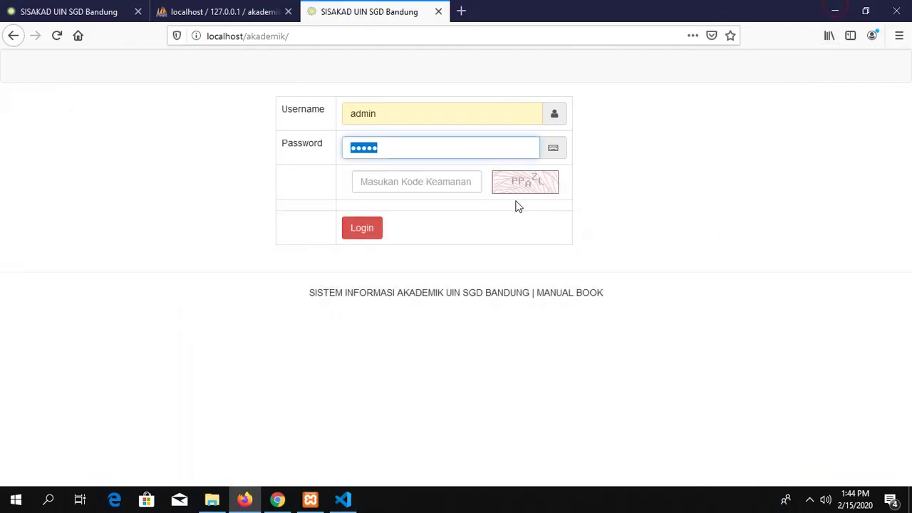
Step: Replace the password field's contents with admin
{"action": "left_click", "coordinate": [433, 182]}
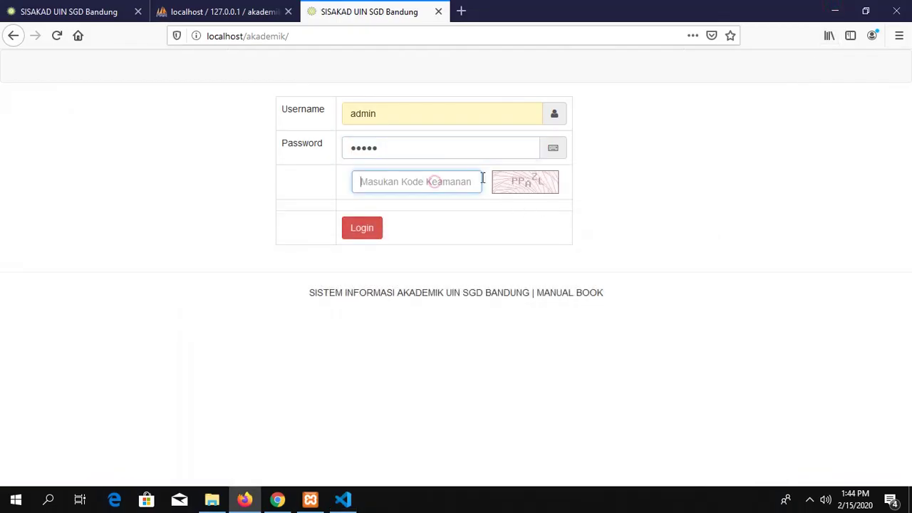
{"action": "left_click", "coordinate": [410, 149]}
{"action": "type", "text": "n"}
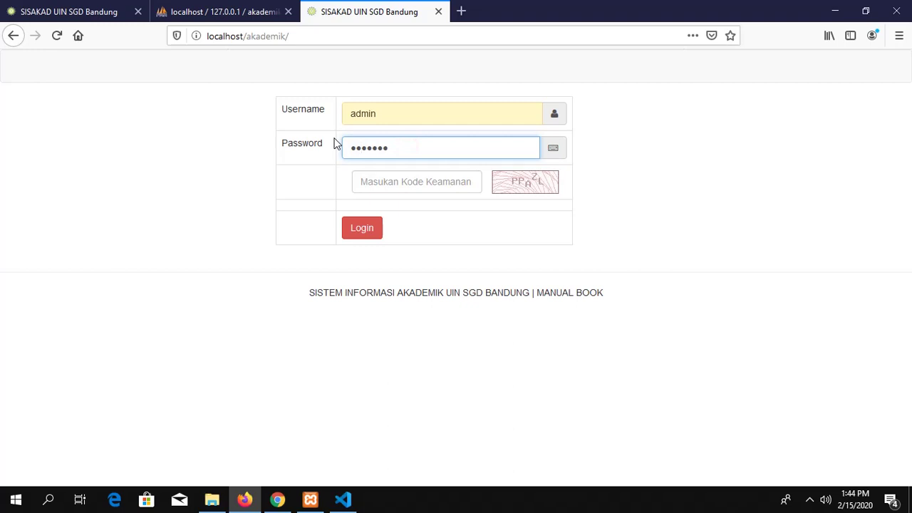
{"action": "double_click", "coordinate": [393, 145]}
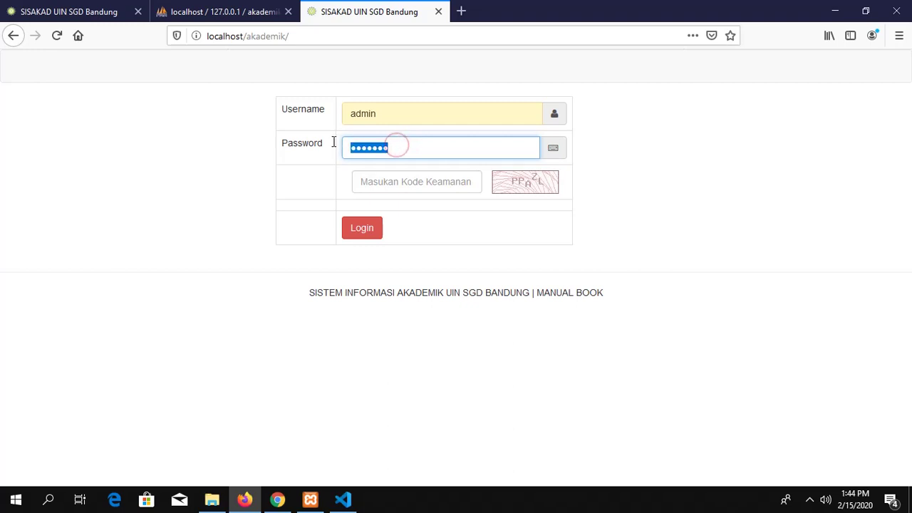
{"action": "key", "text": "BackSpace"}
{"action": "type", "text": "admin"}
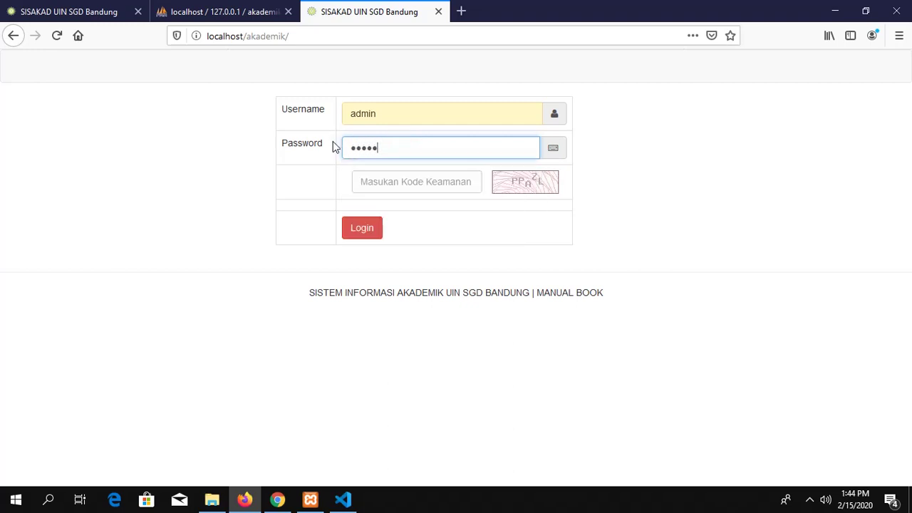
Step: Enter security code PP and log in to reach the Daftar Mahasiswa page
{"action": "left_click", "coordinate": [404, 178]}
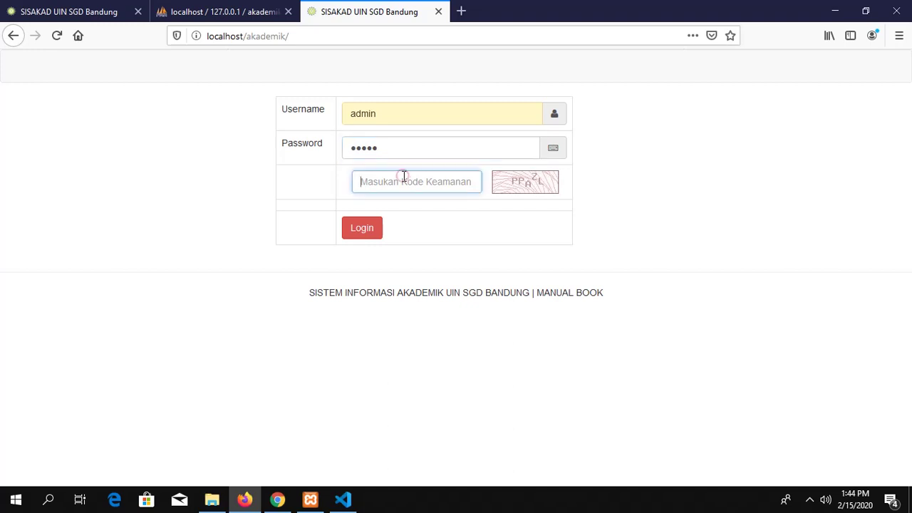
{"action": "type", "text": "PPAZL"}
{"action": "left_click", "coordinate": [371, 233]}
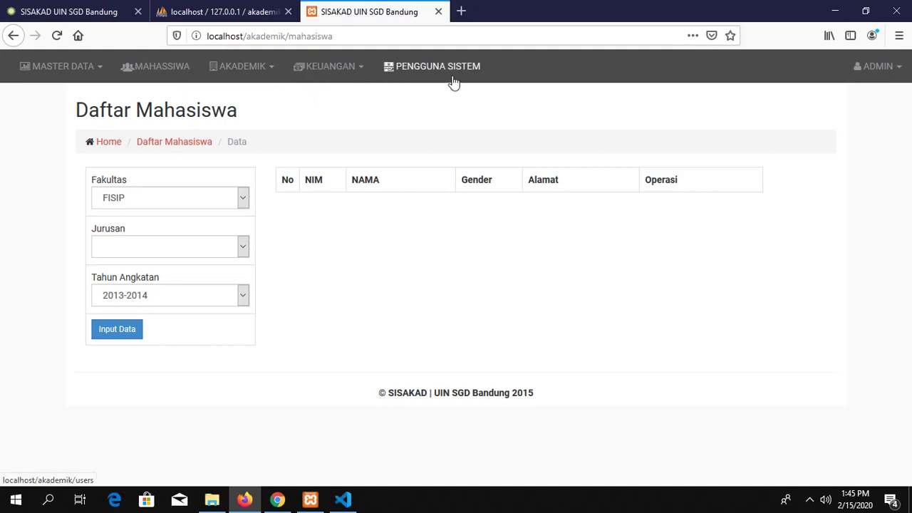
{"action": "left_click", "coordinate": [810, 502]}
{"action": "left_click", "coordinate": [836, 473]}
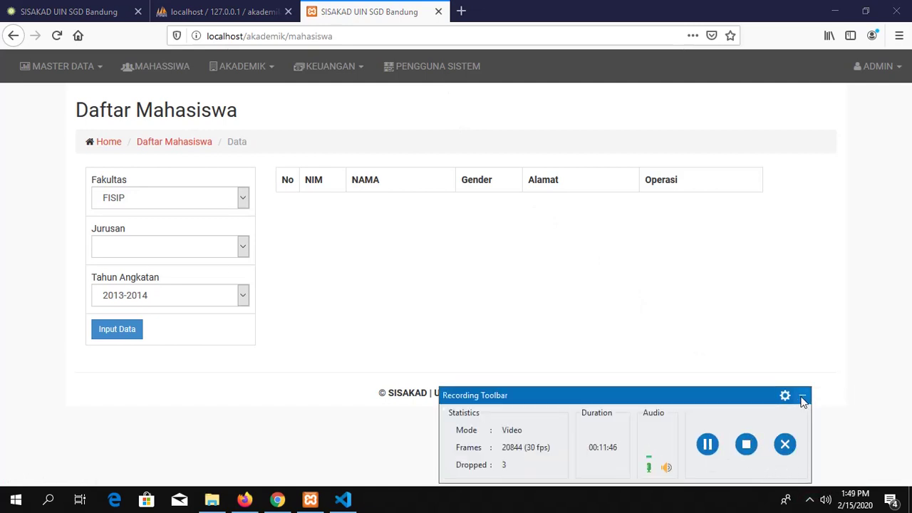
{"action": "left_click", "coordinate": [802, 396]}
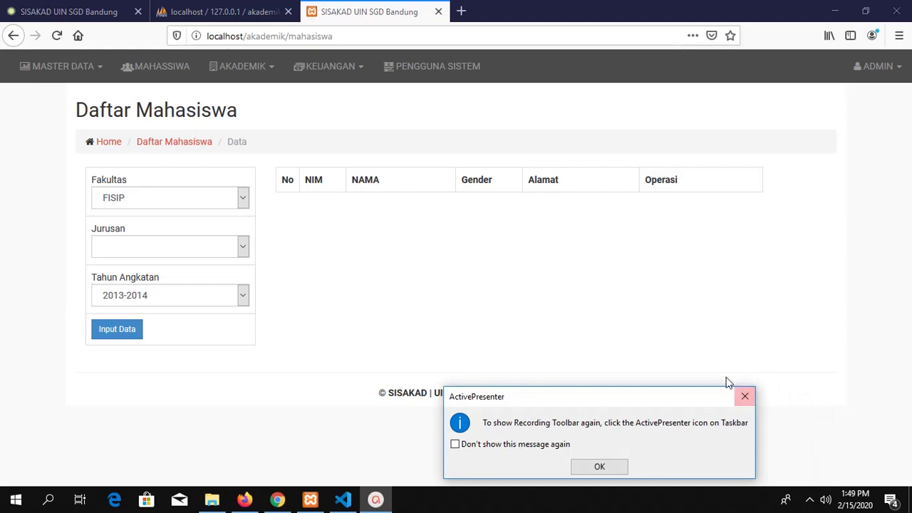
{"action": "left_click", "coordinate": [614, 467]}
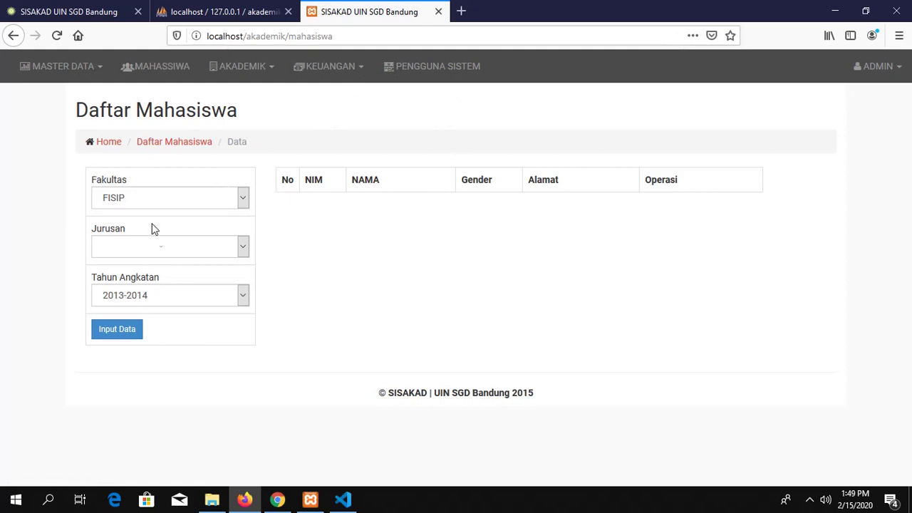
Step: Open MASTER DATA > GEDUNG, listing SCIENCE AND TECHNOLOGY, USHULUDIN and LITERATURE HALL
{"action": "left_click", "coordinate": [95, 71]}
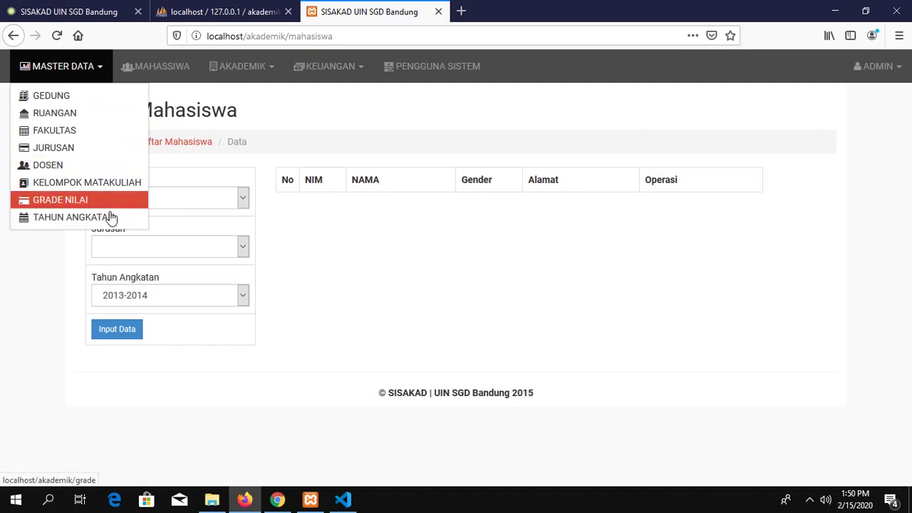
{"action": "left_click", "coordinate": [64, 99]}
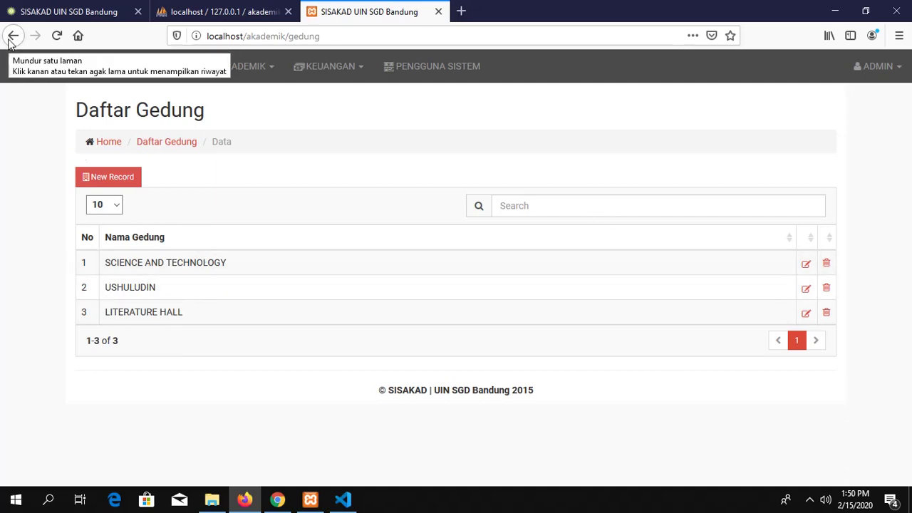
{"action": "left_click", "coordinate": [77, 68]}
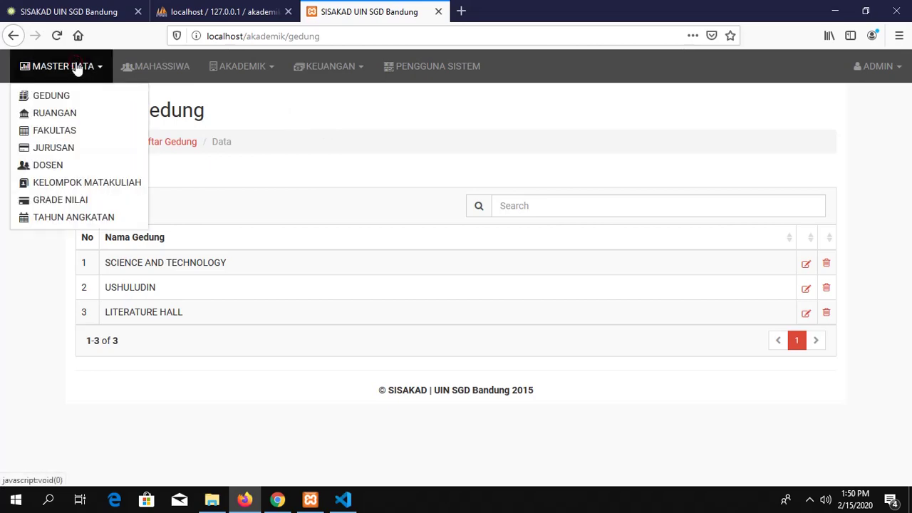
Step: Open MASTER DATA > RUANGAN and scroll through the 27-room table starting at L1.R01
{"action": "left_click", "coordinate": [71, 116]}
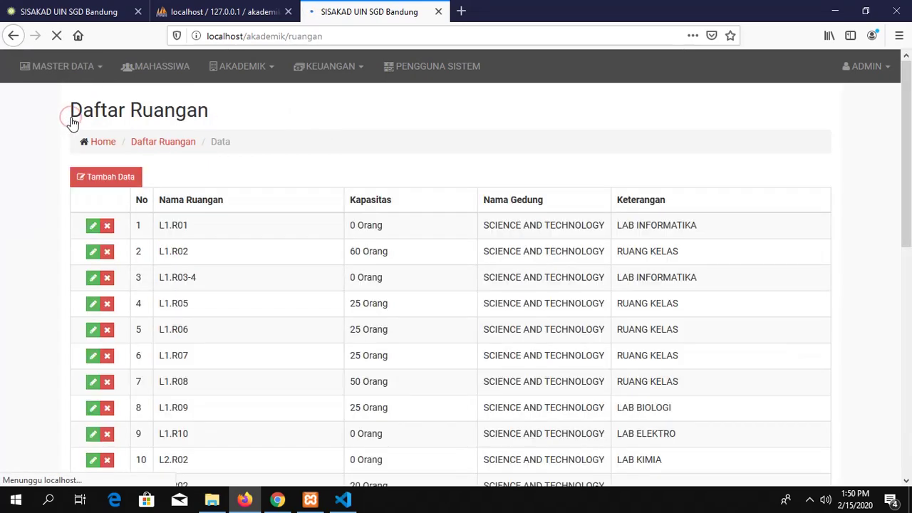
{"action": "scroll", "coordinate": [290, 246], "scroll_direction": "down", "scroll_amount": 3}
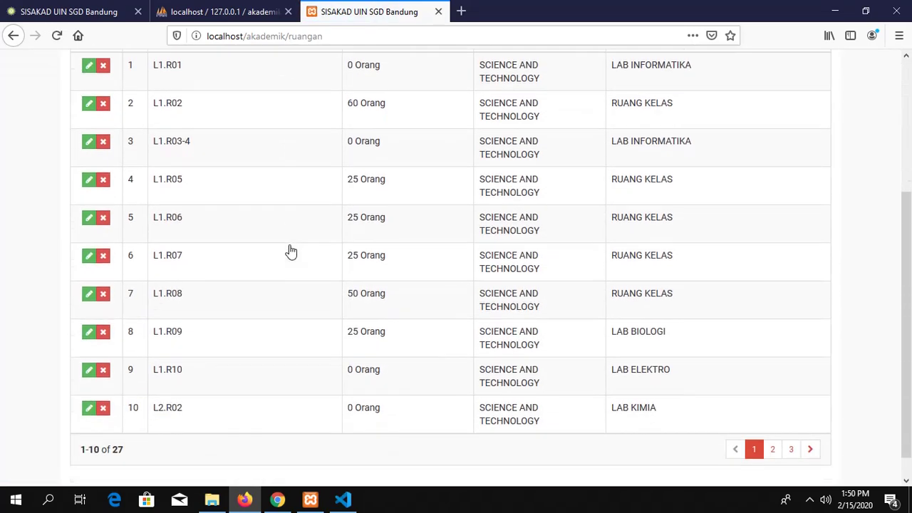
{"action": "scroll", "coordinate": [289, 246], "scroll_direction": "up", "scroll_amount": 3}
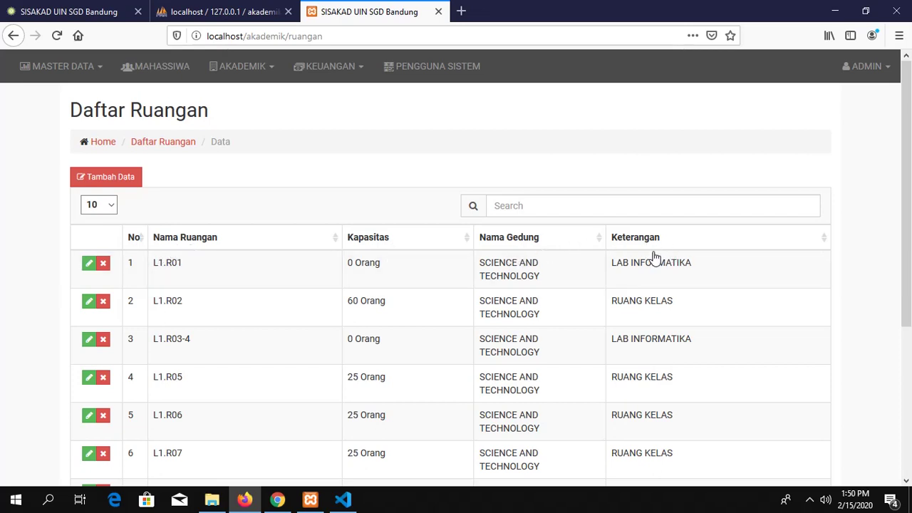
{"action": "scroll", "coordinate": [296, 250], "scroll_direction": "down", "scroll_amount": 3}
{"action": "scroll", "coordinate": [296, 246], "scroll_direction": "up", "scroll_amount": 3}
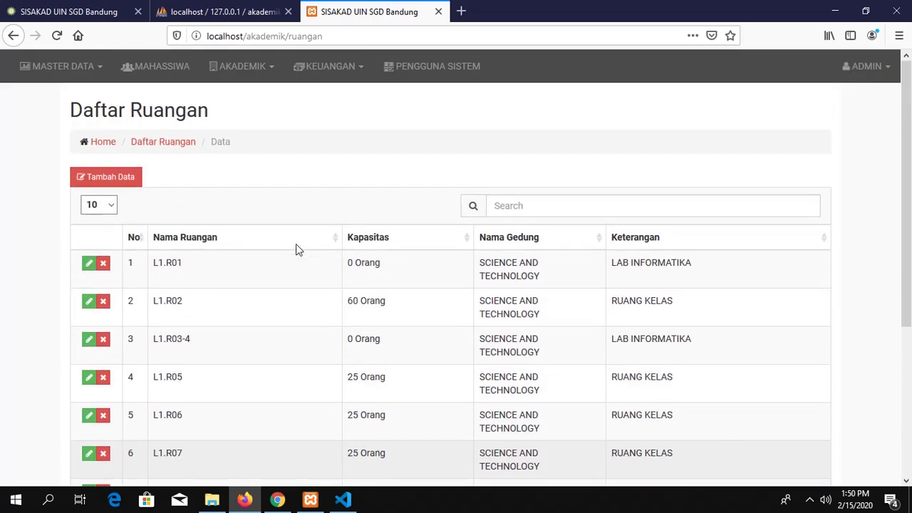
{"action": "scroll", "coordinate": [297, 250], "scroll_direction": "down", "scroll_amount": 3}
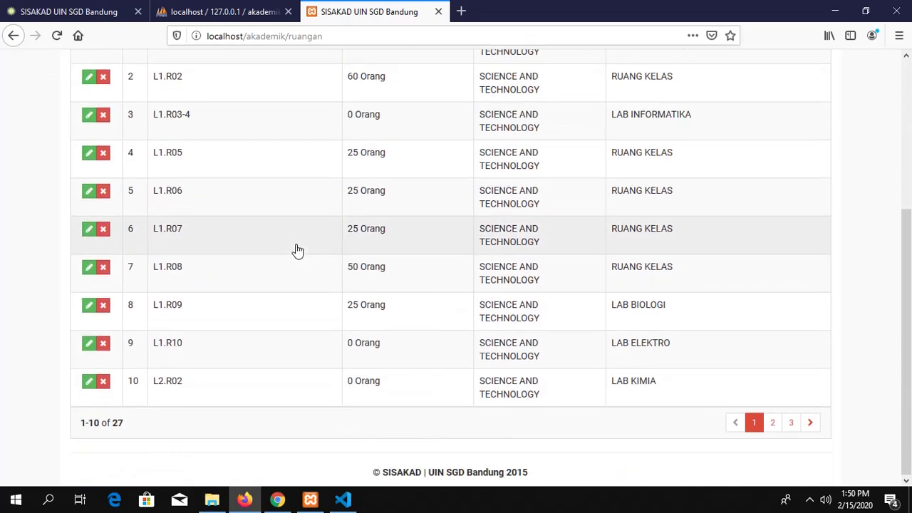
{"action": "scroll", "coordinate": [296, 244], "scroll_direction": "up", "scroll_amount": 3}
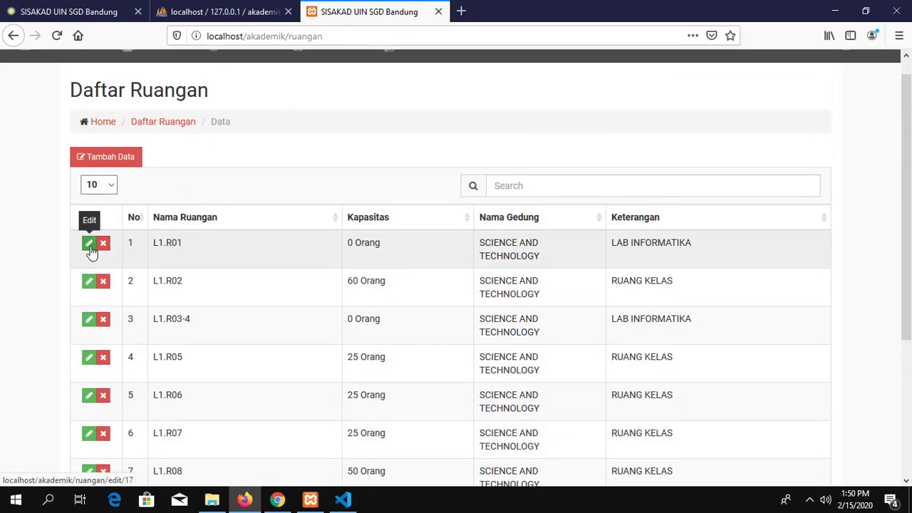
Step: Open the Tambah Data room form, leaving fields empty and Gedung at SCIENCE AND TECHNOLOGY
{"action": "left_click", "coordinate": [111, 158]}
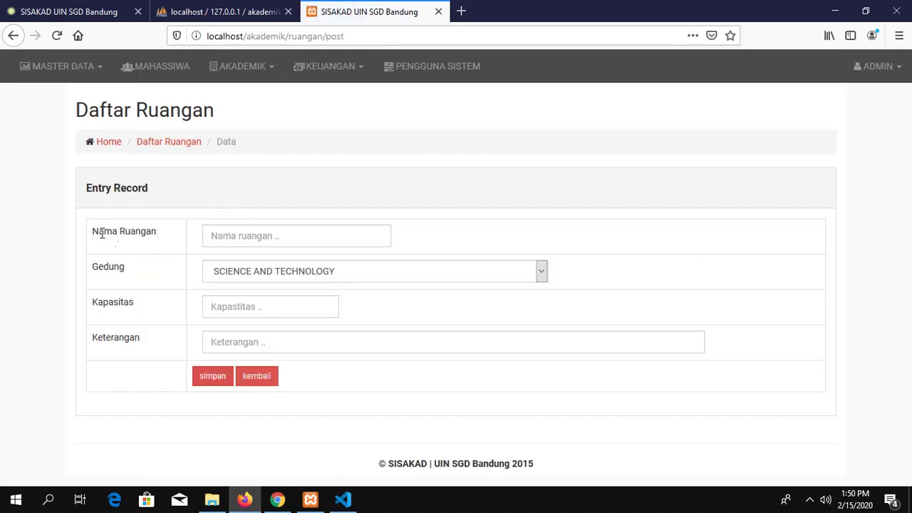
{"action": "left_click", "coordinate": [295, 236]}
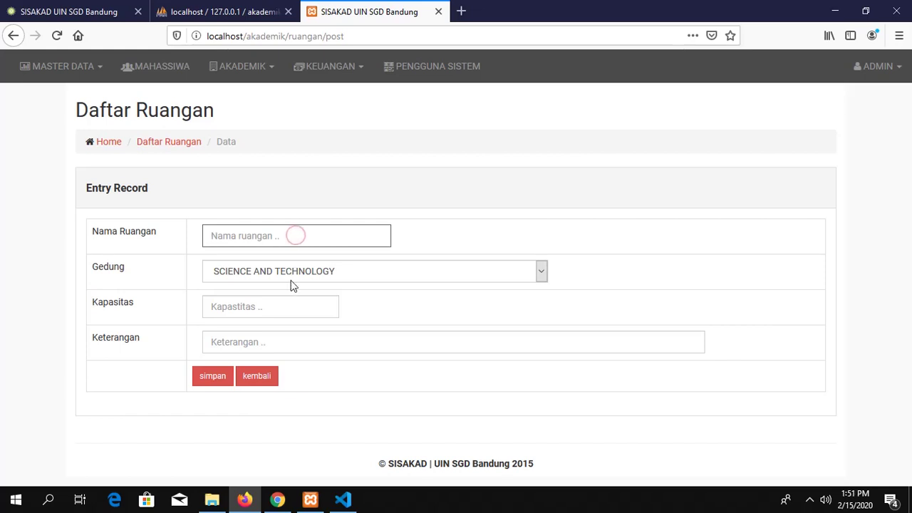
{"action": "left_click", "coordinate": [327, 272]}
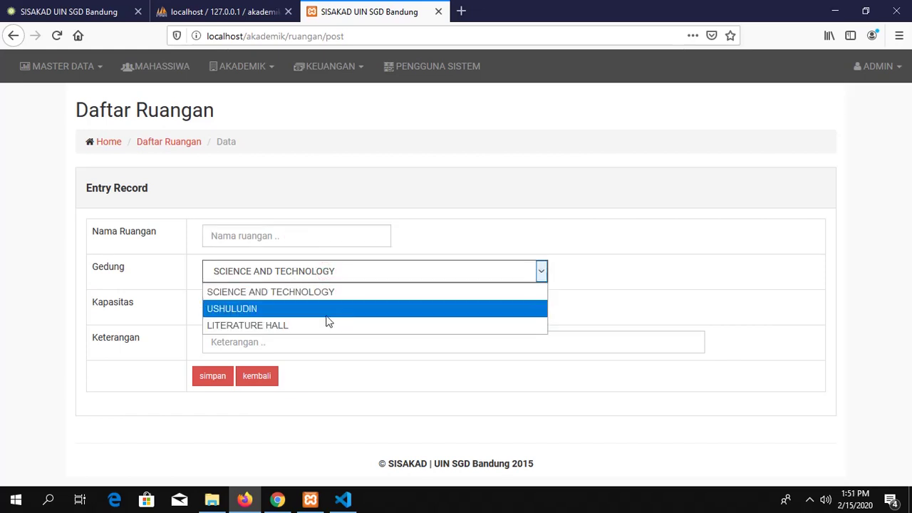
{"action": "left_click", "coordinate": [382, 277]}
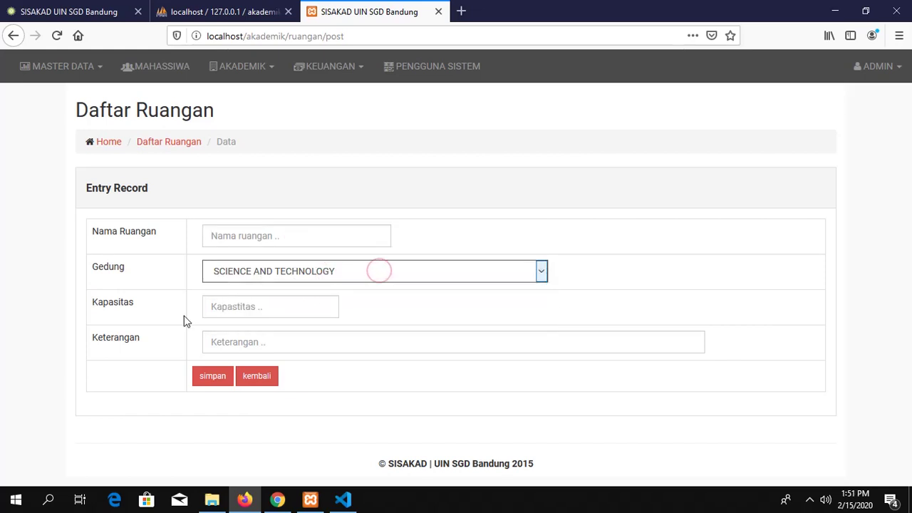
{"action": "left_click", "coordinate": [261, 307]}
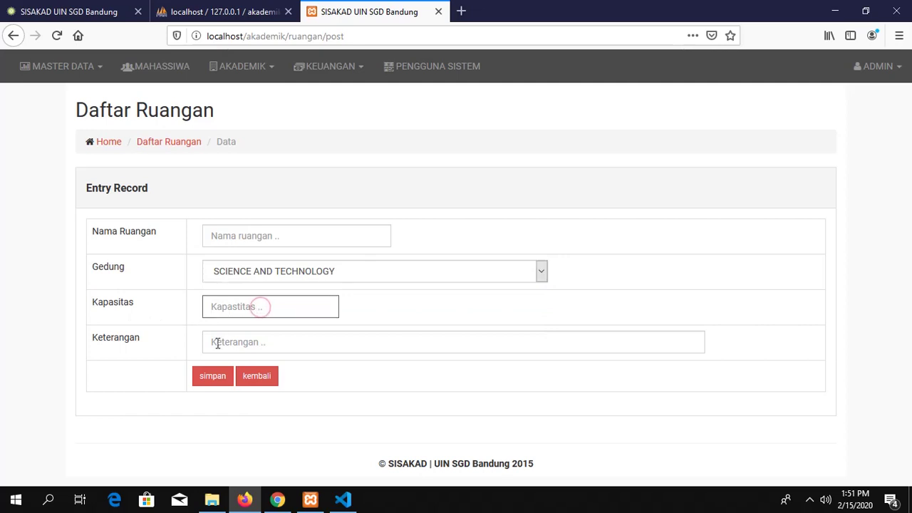
{"action": "left_click", "coordinate": [314, 337]}
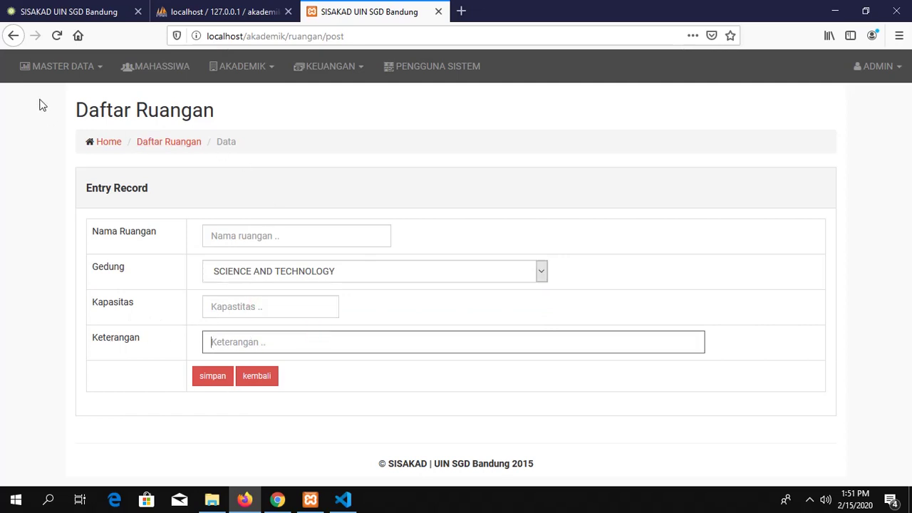
{"action": "left_click", "coordinate": [82, 71]}
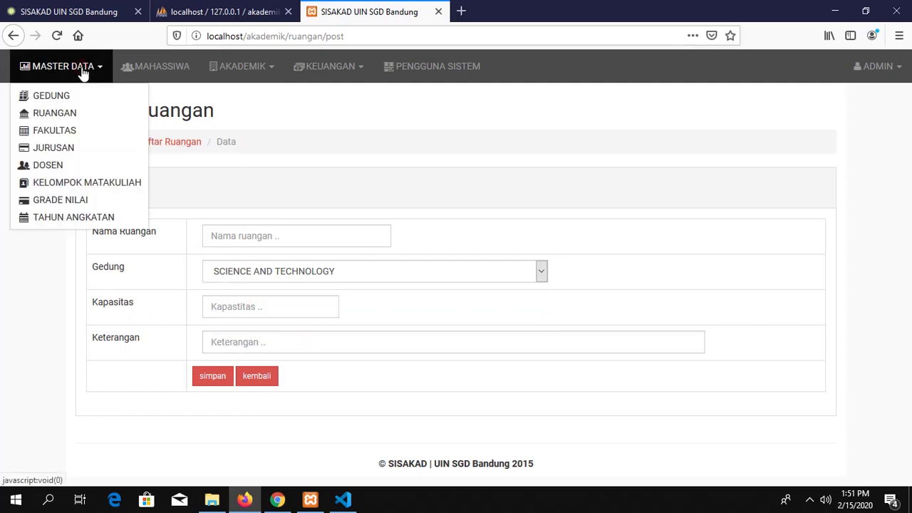
Step: Open the Jurusan page at localhost/akademik/konsentrasi and scroll through departments like TEKNIK ELEKTRO
{"action": "left_click", "coordinate": [76, 151]}
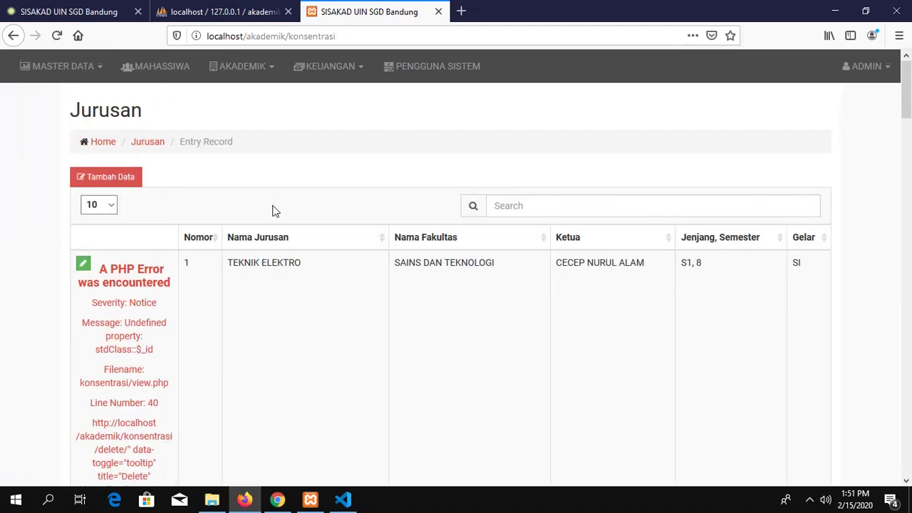
{"action": "scroll", "coordinate": [273, 209], "scroll_direction": "down", "scroll_amount": 5}
{"action": "scroll", "coordinate": [276, 211], "scroll_direction": "down", "scroll_amount": 10}
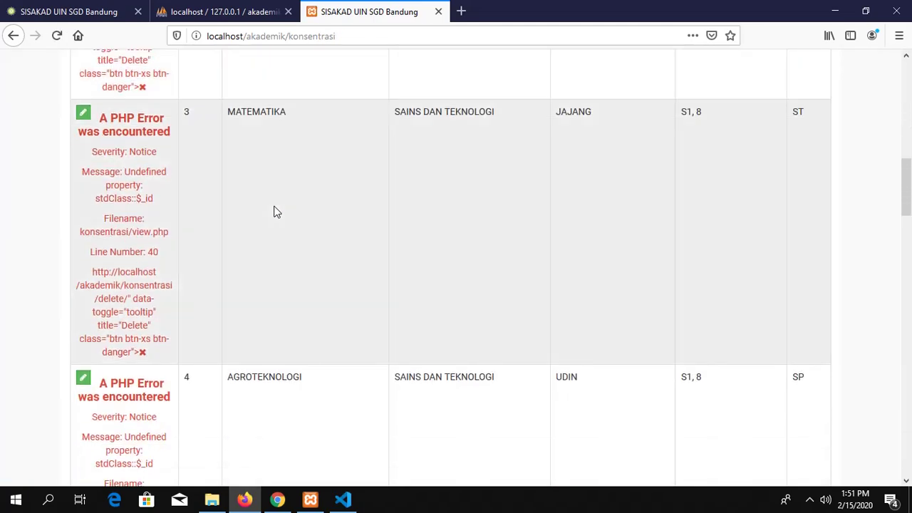
{"action": "scroll", "coordinate": [277, 211], "scroll_direction": "down", "scroll_amount": 8}
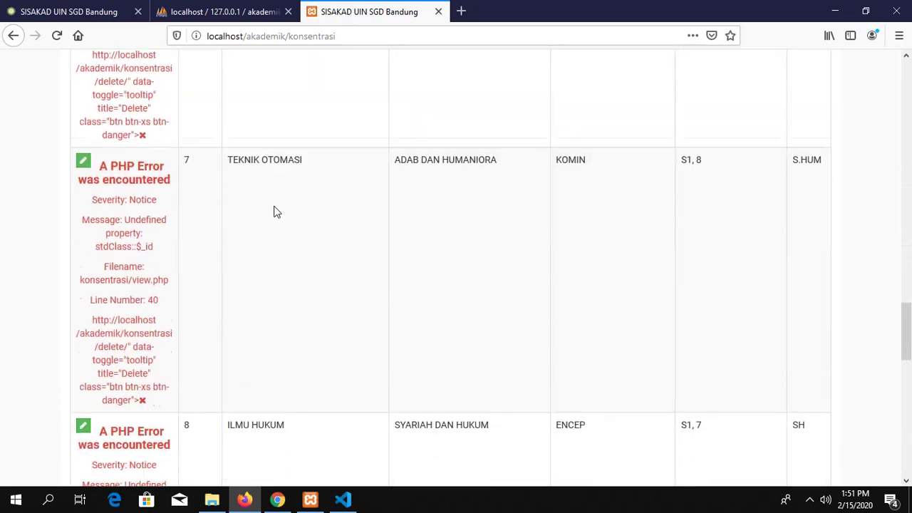
{"action": "scroll", "coordinate": [276, 211], "scroll_direction": "up", "scroll_amount": 4}
{"action": "scroll", "coordinate": [276, 211], "scroll_direction": "up", "scroll_amount": 12}
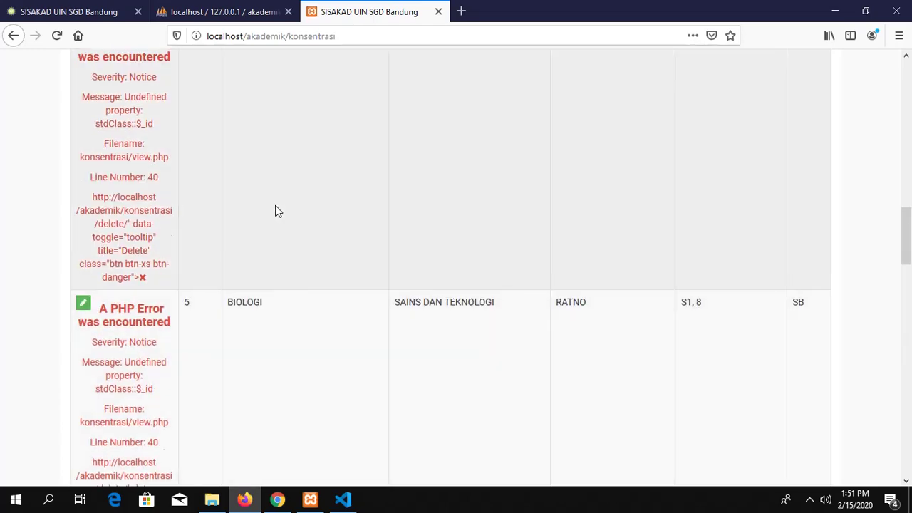
{"action": "scroll", "coordinate": [277, 211], "scroll_direction": "up", "scroll_amount": 6}
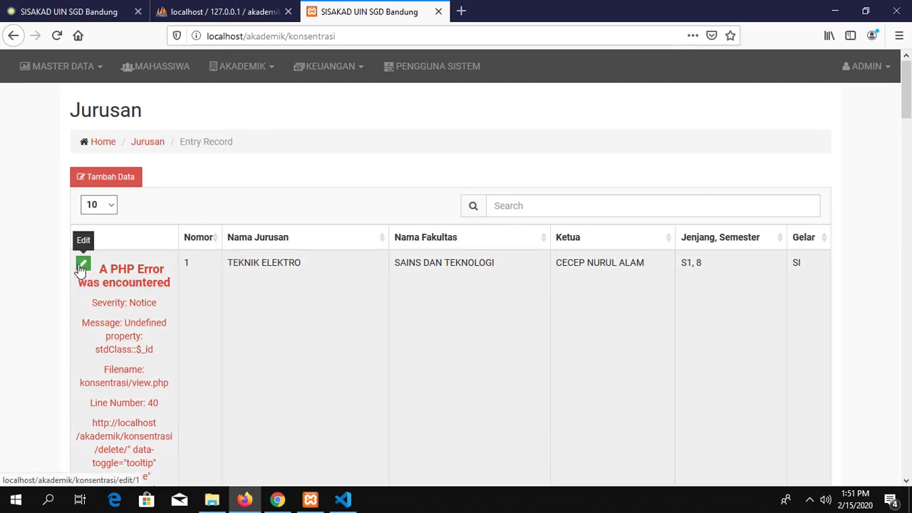
{"action": "scroll", "coordinate": [80, 269], "scroll_direction": "down", "scroll_amount": 3}
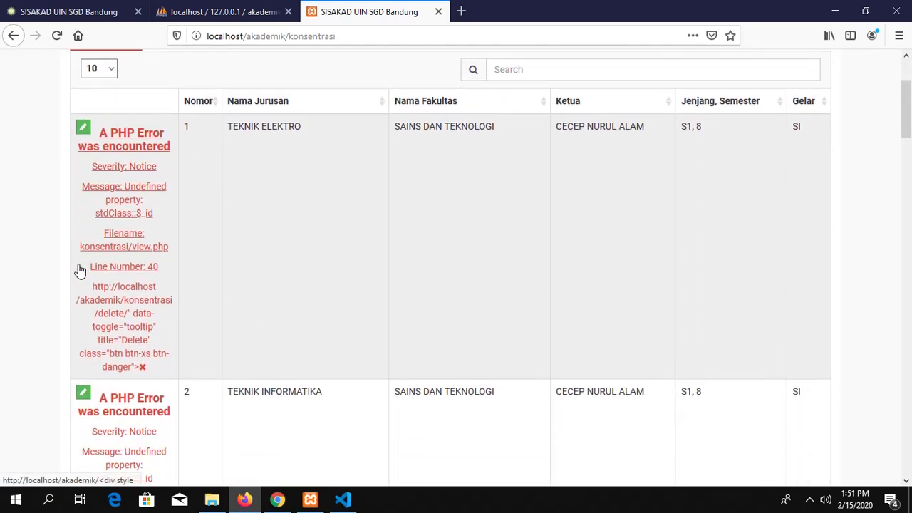
{"action": "scroll", "coordinate": [81, 270], "scroll_direction": "up", "scroll_amount": 2}
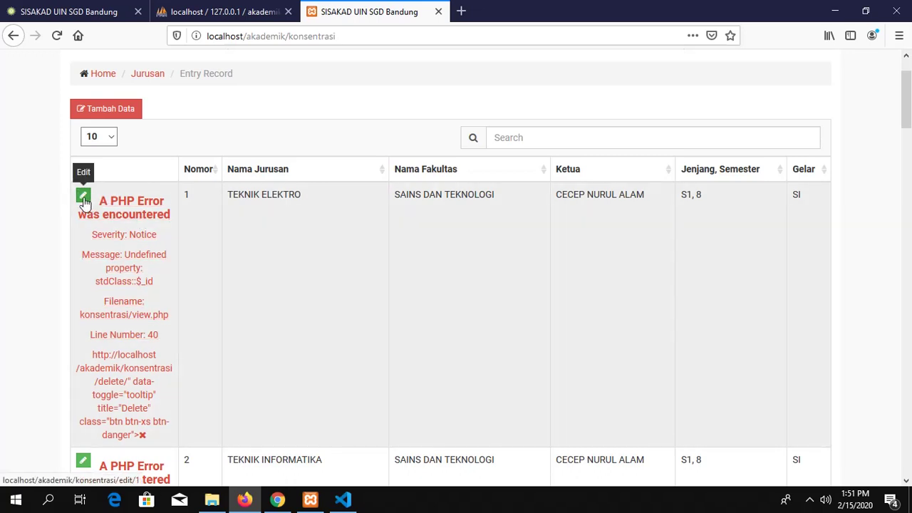
{"action": "left_click", "coordinate": [84, 199]}
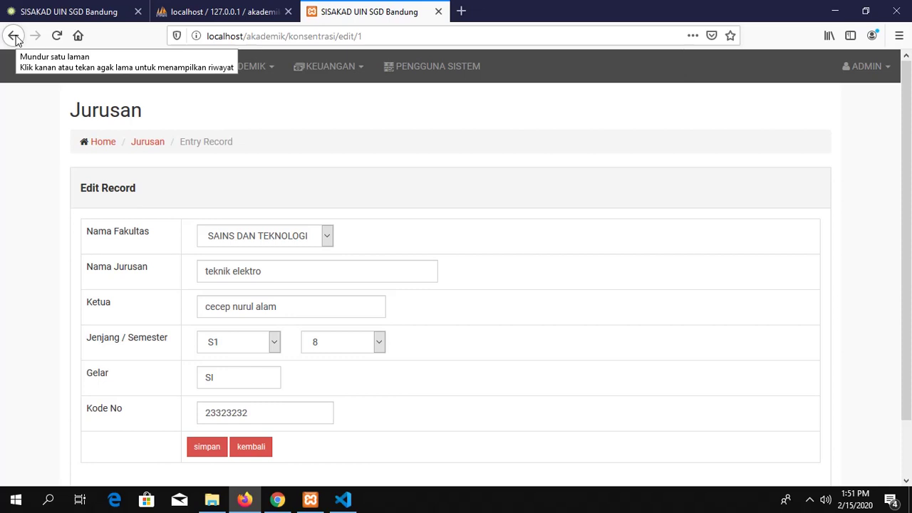
{"action": "left_click", "coordinate": [15, 35]}
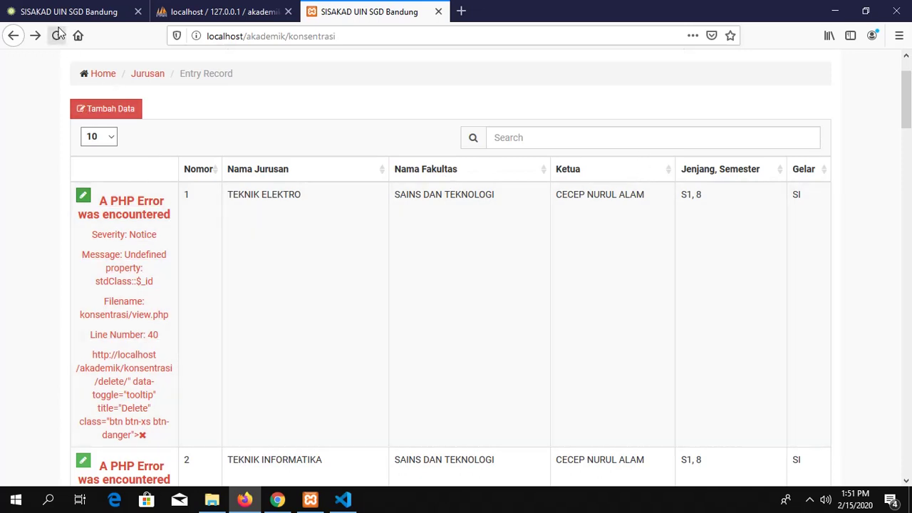
{"action": "scroll", "coordinate": [203, 132], "scroll_direction": "up", "scroll_amount": 2}
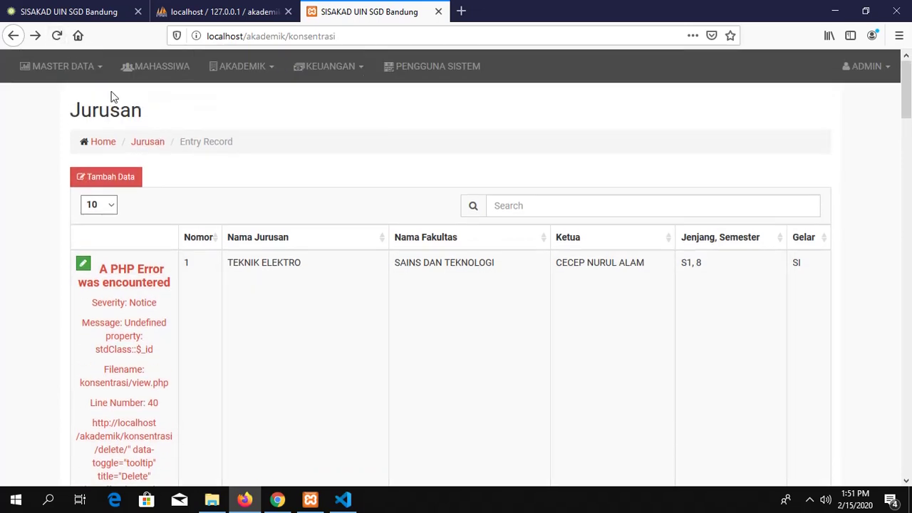
Step: Browse the Dosen lecturer list, then the Kelompok Matakuliah list under Master Data
{"action": "left_click", "coordinate": [89, 66]}
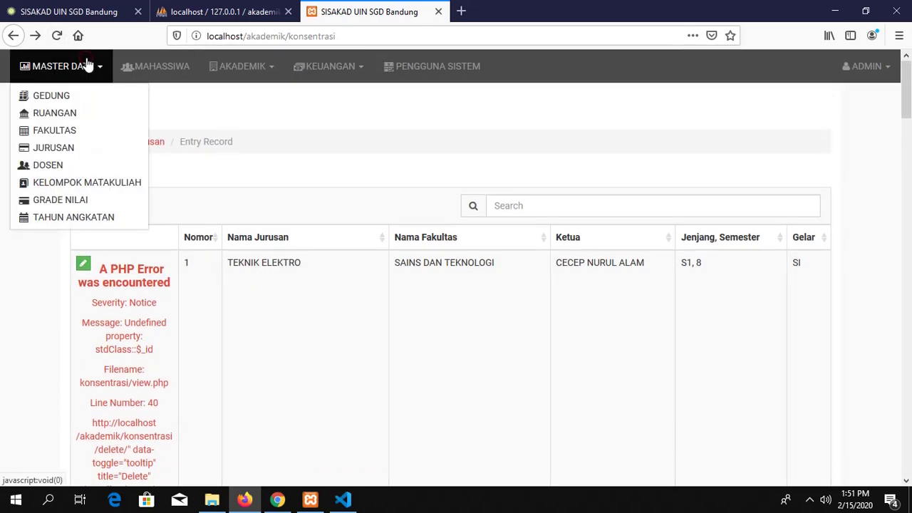
{"action": "left_click", "coordinate": [67, 166]}
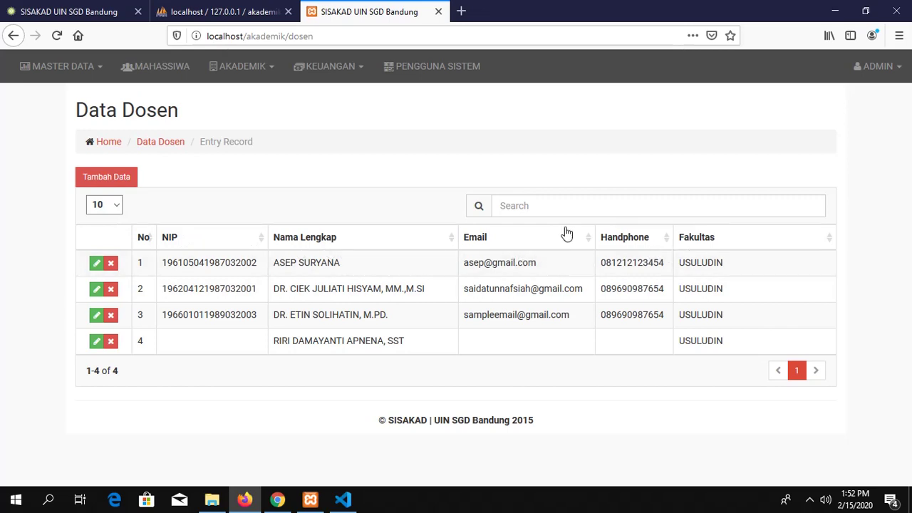
{"action": "left_click", "coordinate": [96, 68]}
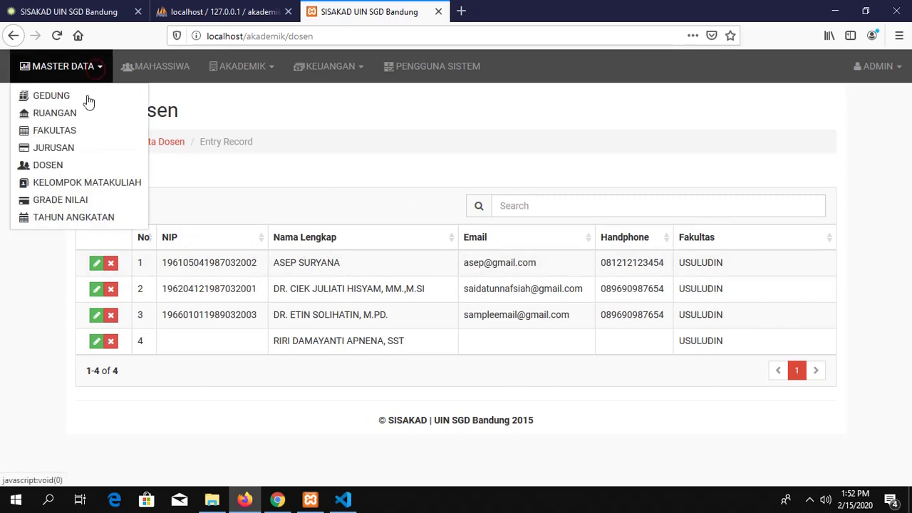
{"action": "left_click", "coordinate": [97, 186]}
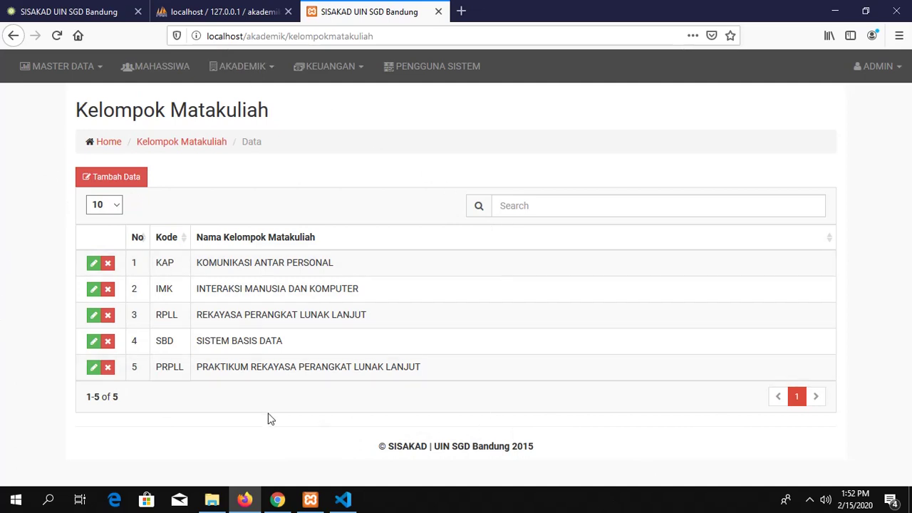
Step: View the Grade Nilai page, then Tahun Angkatan showing 2013-2014 closed and 2014-2015 open
{"action": "left_click", "coordinate": [101, 66]}
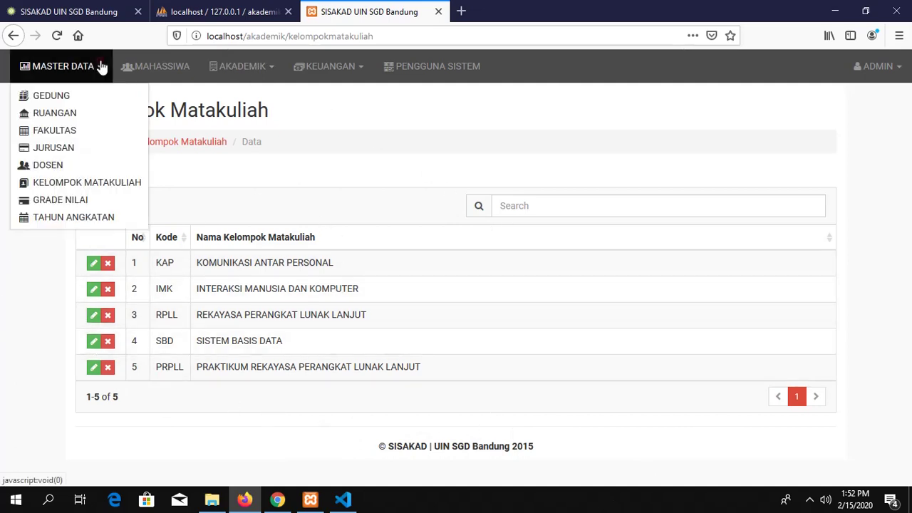
{"action": "left_click", "coordinate": [114, 202]}
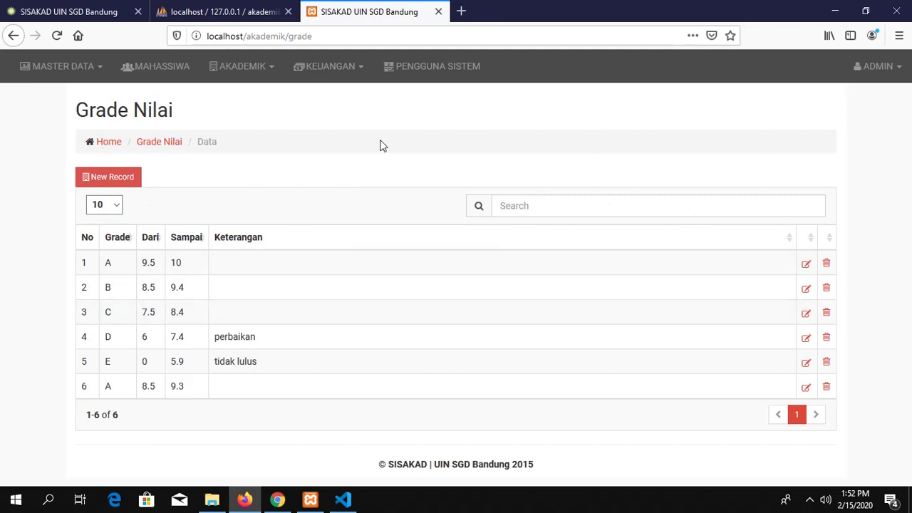
{"action": "left_click", "coordinate": [93, 66]}
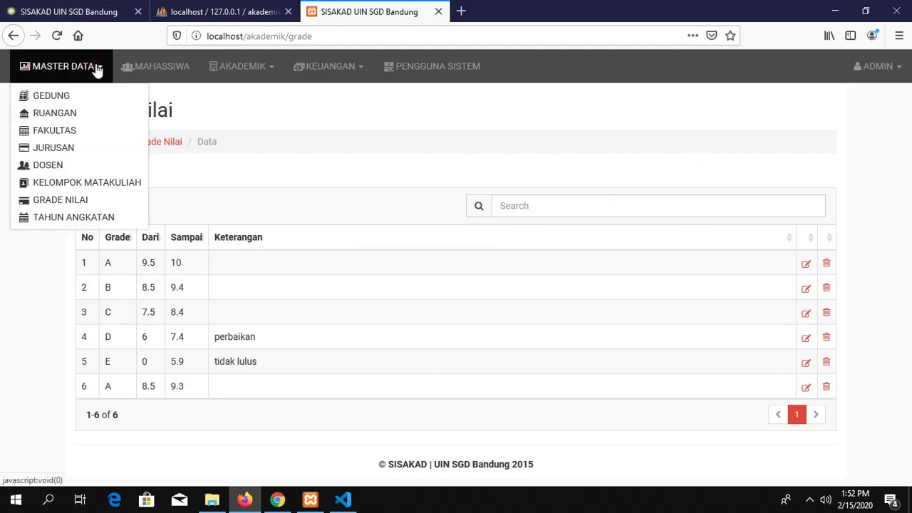
{"action": "left_click", "coordinate": [104, 217]}
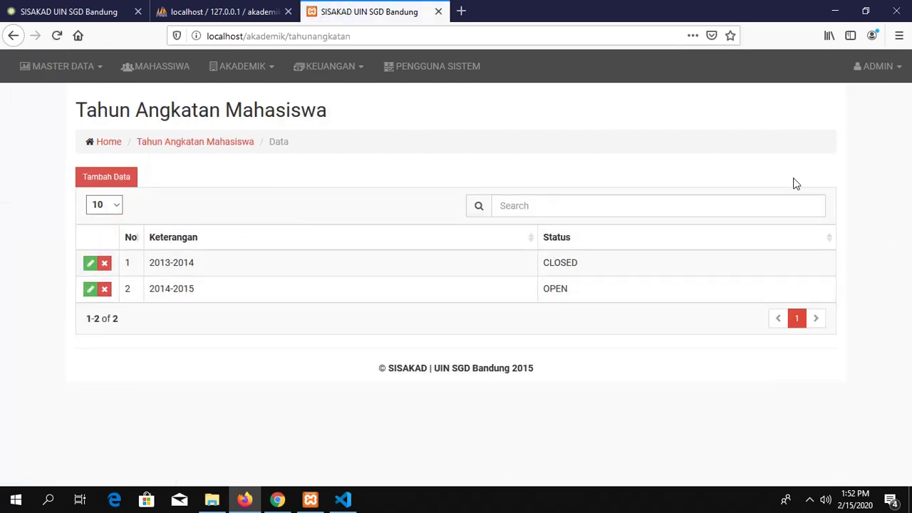
Step: Return to the Daftar Mahasiswa list filtered to FISIP and 2013-2014, then show the Akademik menu
{"action": "left_click", "coordinate": [179, 71]}
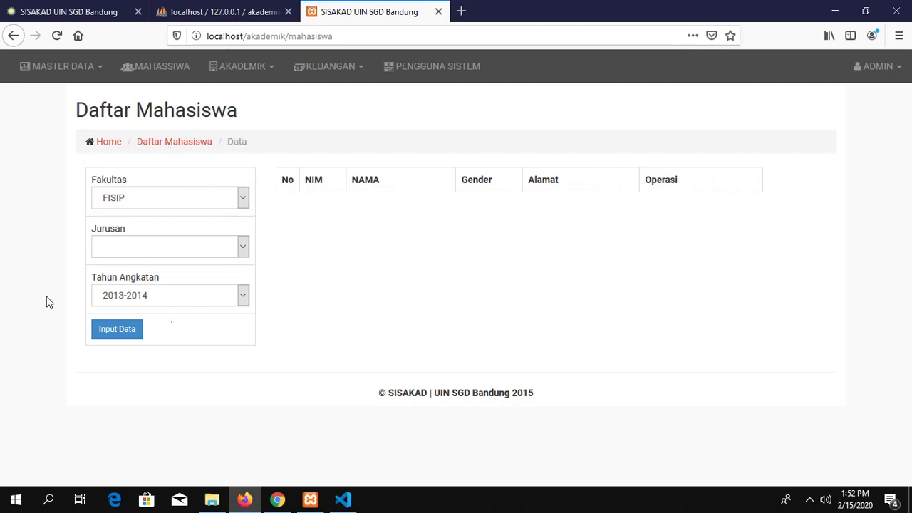
{"action": "left_click", "coordinate": [254, 67]}
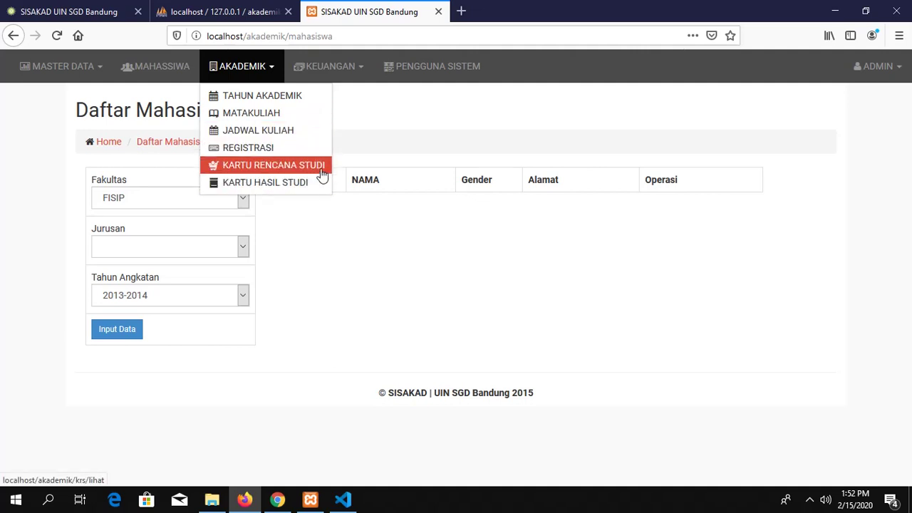
Step: Open Kartu Hasil Studi and browse the Fakultas choices, keeping FISIP with Tahun Angkatan 2014-2015
{"action": "left_click", "coordinate": [267, 184]}
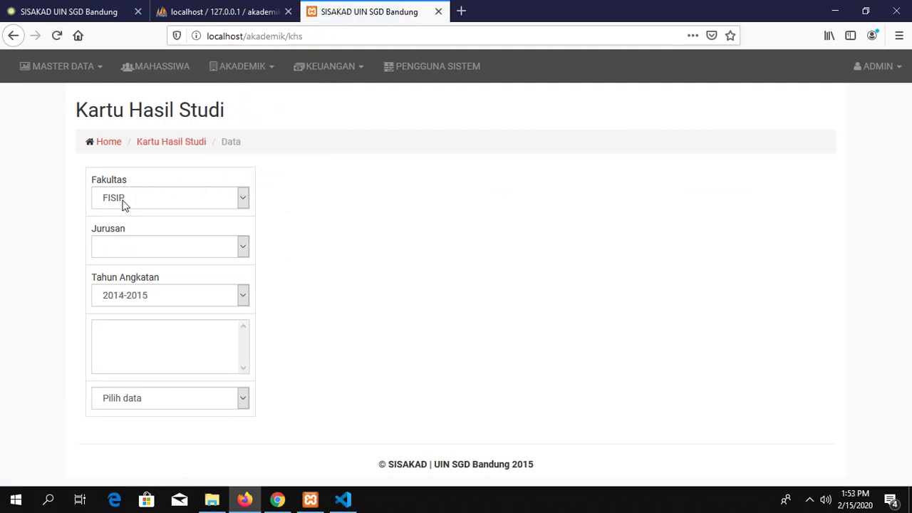
{"action": "left_click", "coordinate": [147, 196]}
{"action": "left_click", "coordinate": [147, 197]}
{"action": "left_click", "coordinate": [147, 194]}
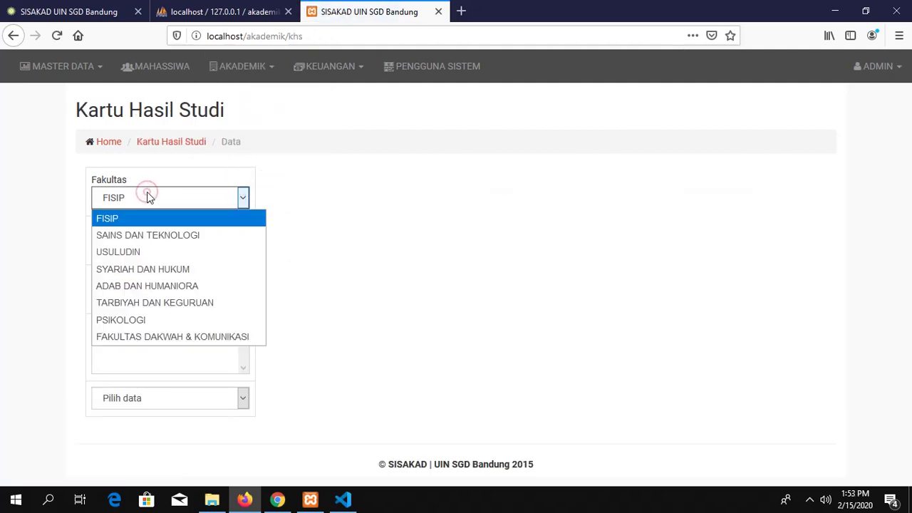
{"action": "left_click", "coordinate": [147, 194]}
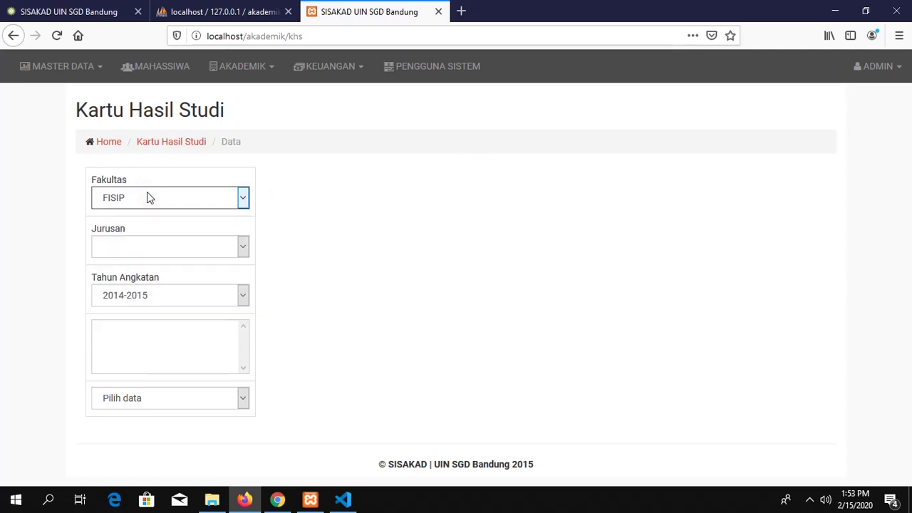
{"action": "left_click", "coordinate": [147, 198]}
{"action": "left_click", "coordinate": [289, 198]}
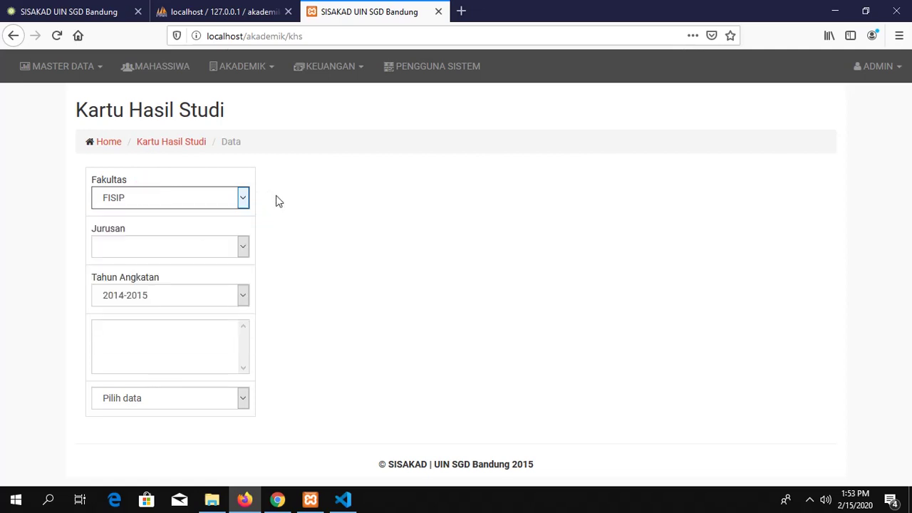
{"action": "left_click", "coordinate": [213, 196]}
{"action": "left_click", "coordinate": [213, 196]}
{"action": "left_click", "coordinate": [213, 196]}
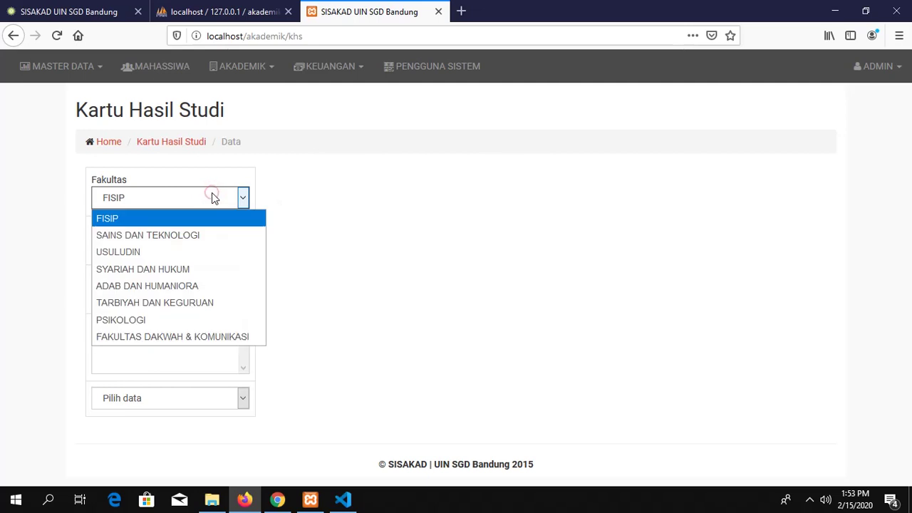
{"action": "left_click", "coordinate": [480, 137]}
{"action": "left_click", "coordinate": [336, 71]}
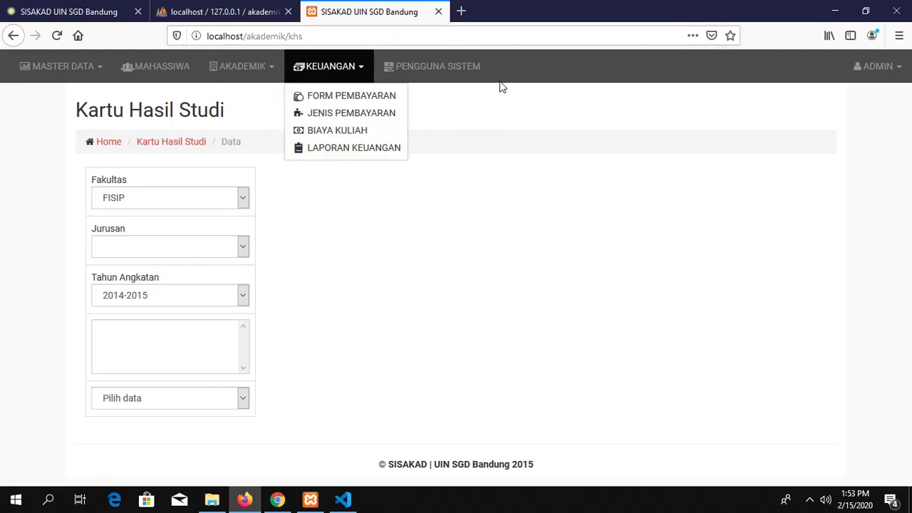
Step: Open Pengguna Sistem and scroll through the 7 user accounts with their levels and last logins
{"action": "left_click", "coordinate": [447, 74]}
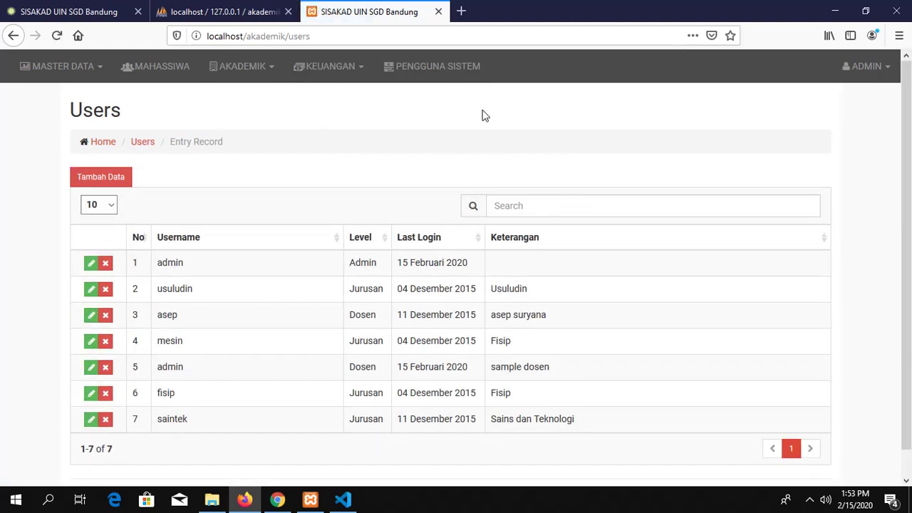
{"action": "scroll", "coordinate": [432, 142], "scroll_direction": "down", "scroll_amount": 1}
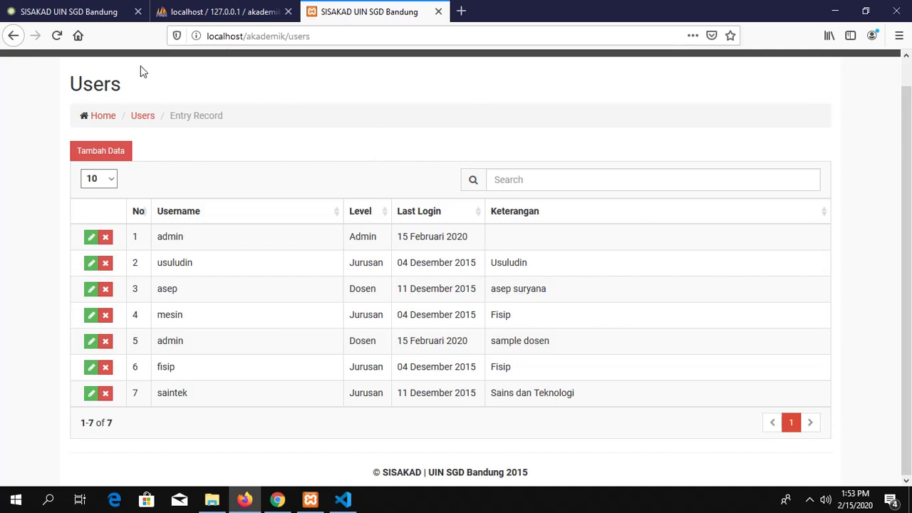
{"action": "scroll", "coordinate": [227, 132], "scroll_direction": "up", "scroll_amount": 1}
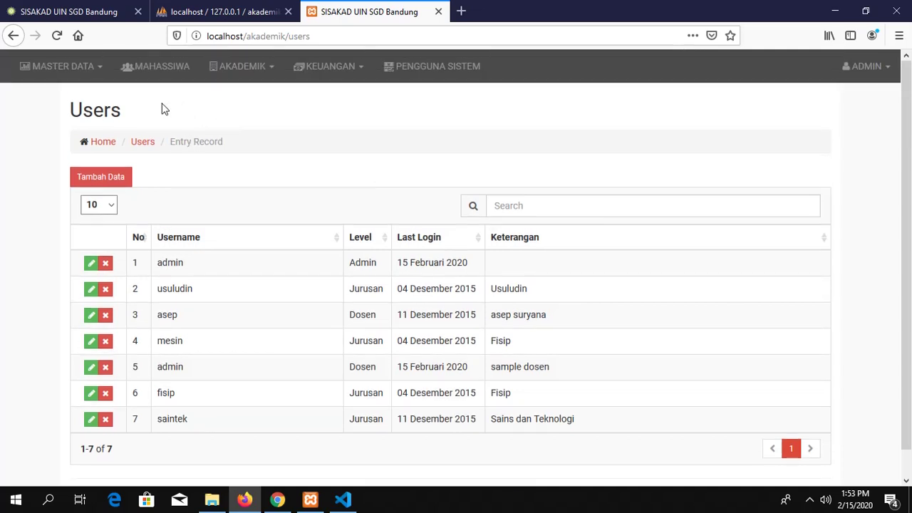
{"action": "left_click", "coordinate": [84, 68]}
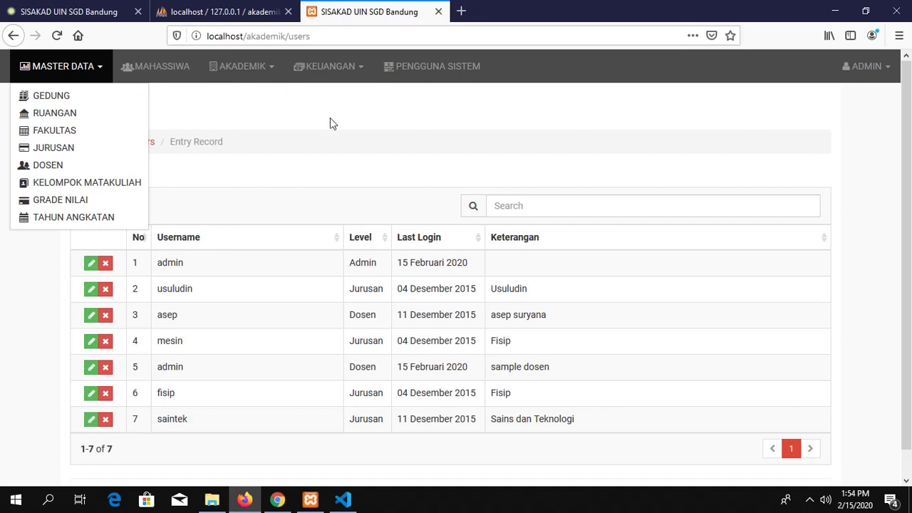
{"action": "left_click", "coordinate": [815, 501]}
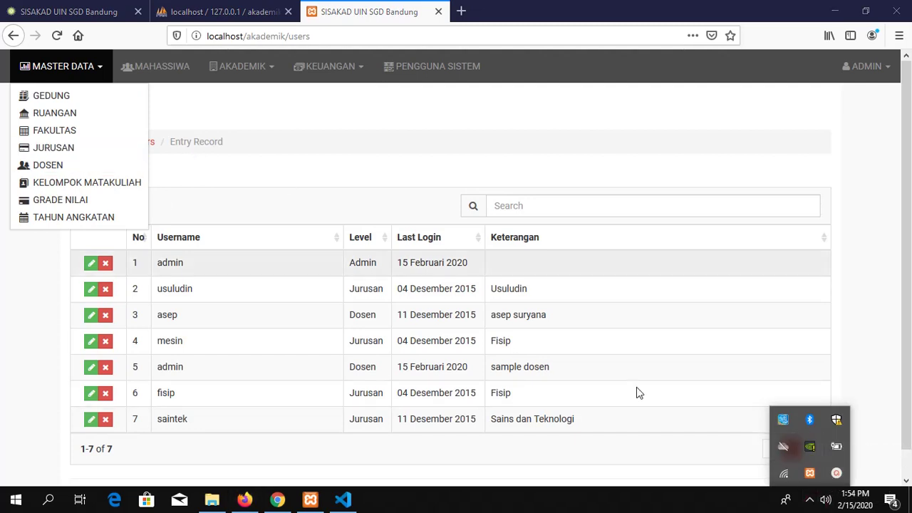
{"action": "left_click", "coordinate": [837, 474]}
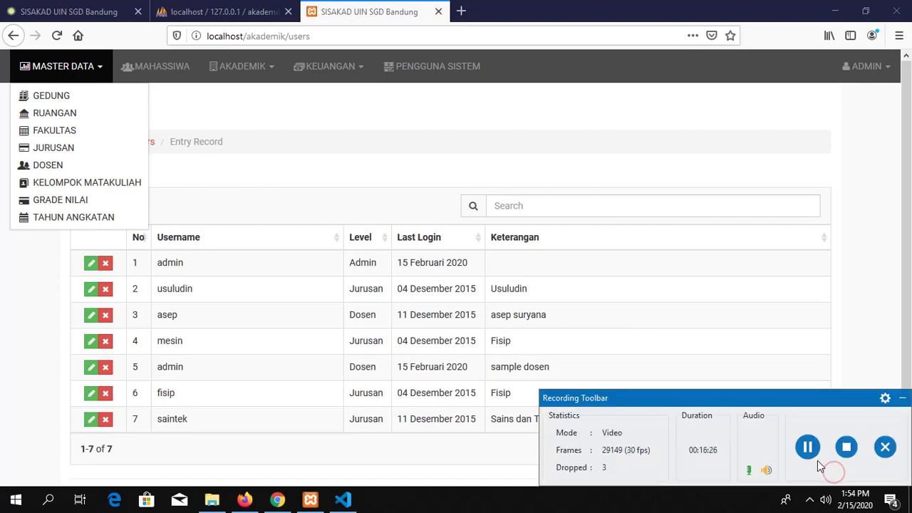